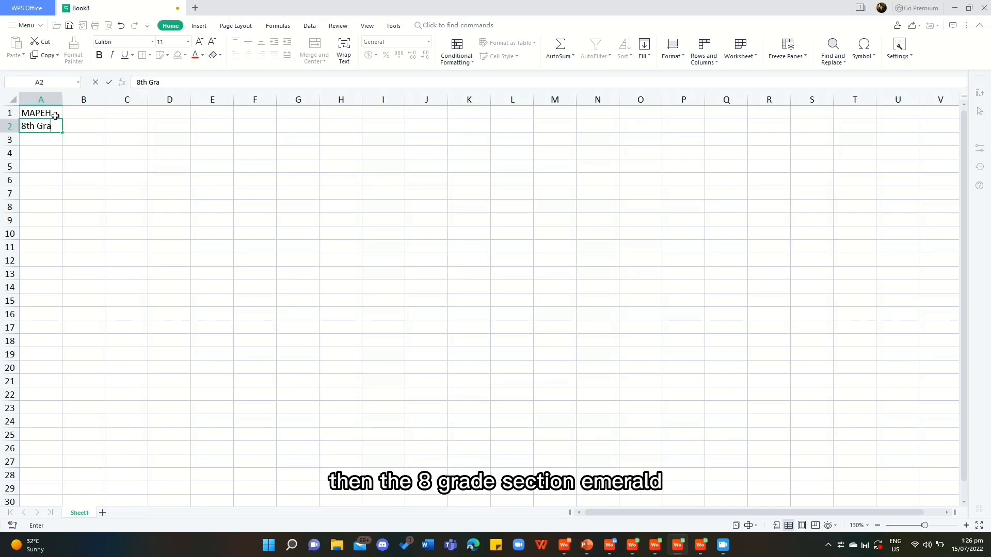
Complete the class line in A2 as 8th Grade - Emerald and begin the Last Name heading in A4.
text(de - Emerald)
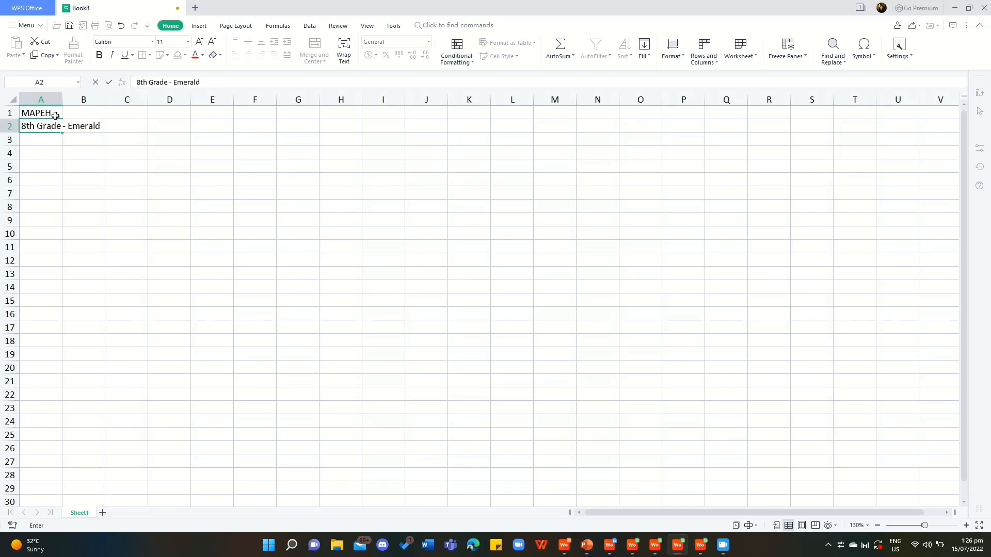
key(Return)
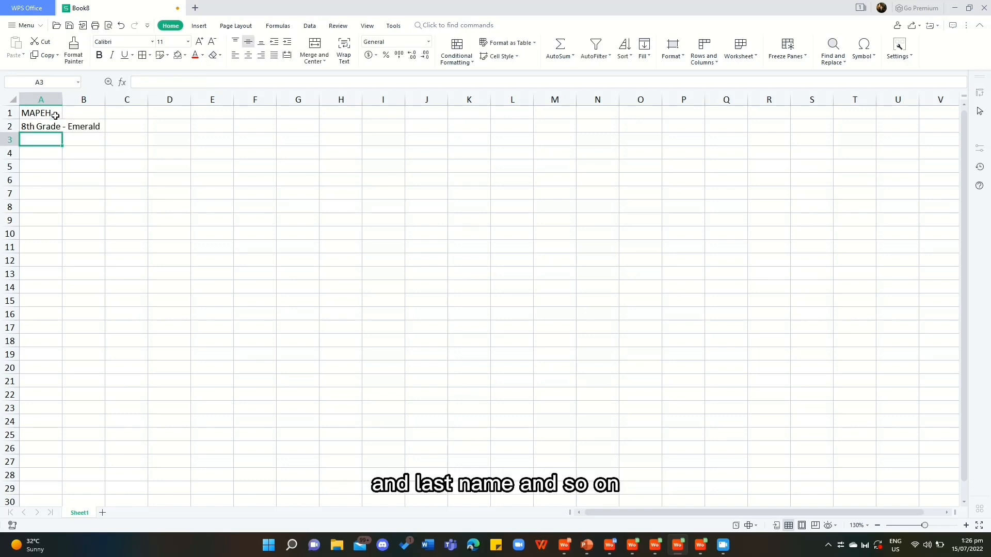
key(Return)
text(Last Name)
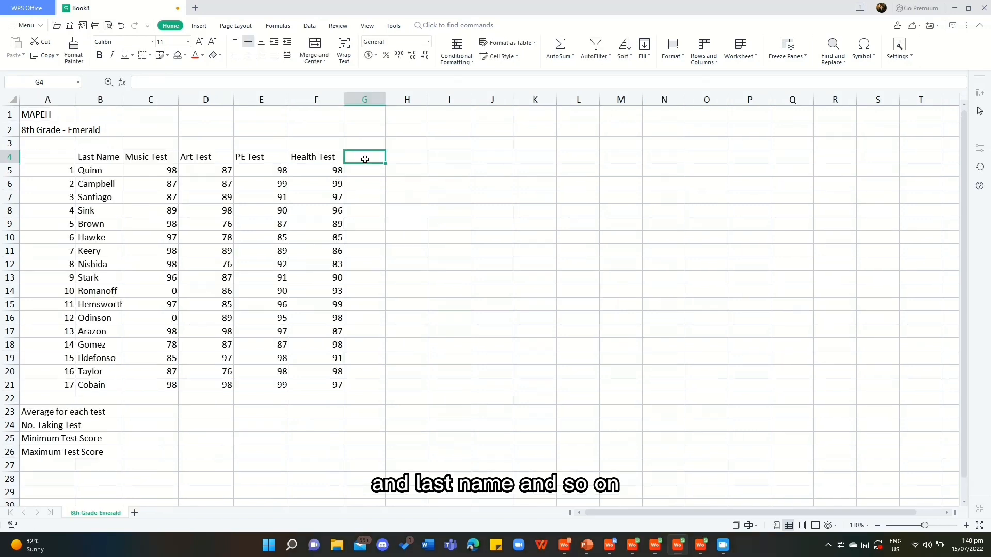
Add the column heading Student's Average in G4, beside Health Test.
click(394, 223)
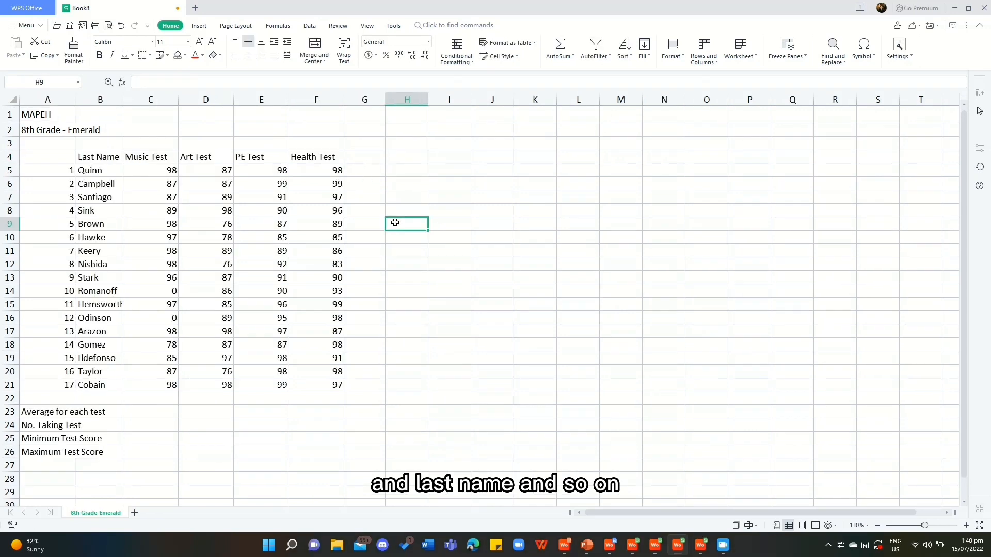
click(356, 157)
text(St)
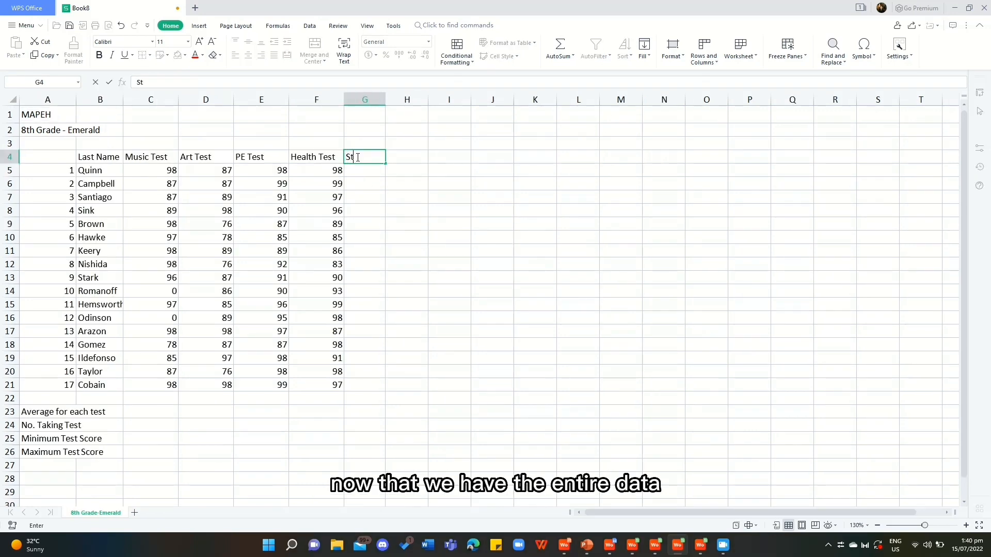
text(dudent)
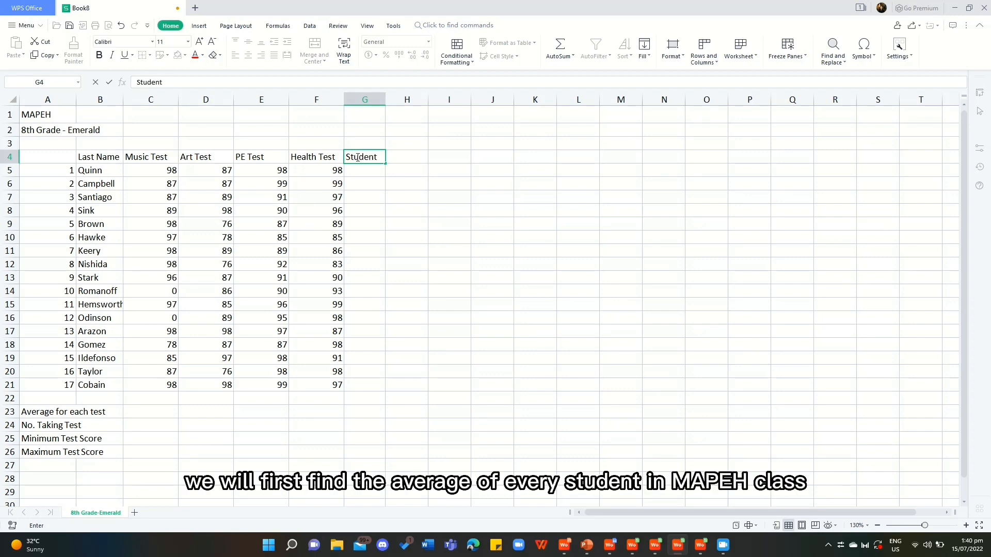
text('s Average)
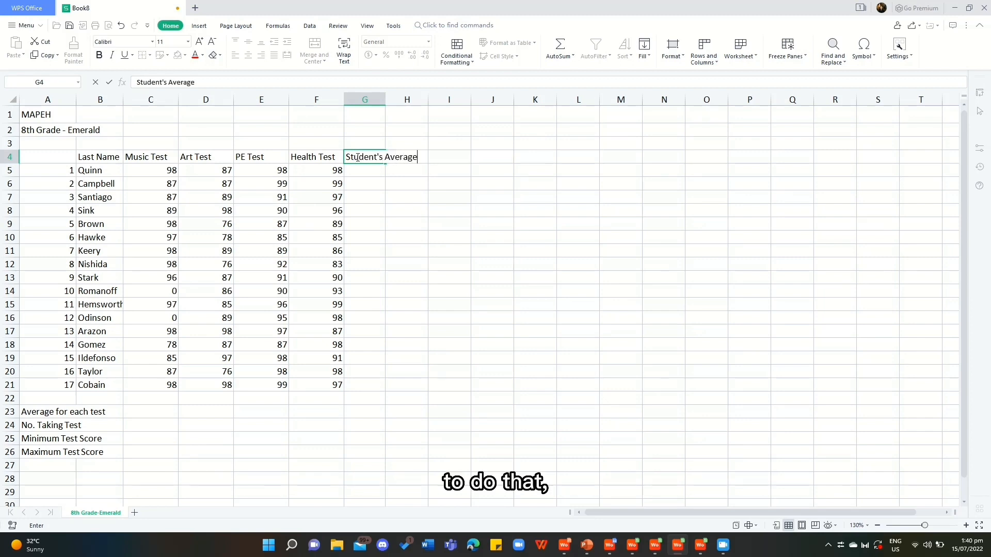
key(Return)
Calculate the first student's average in G5 with the formula =AVERAGE(C5:F5).
text(=)
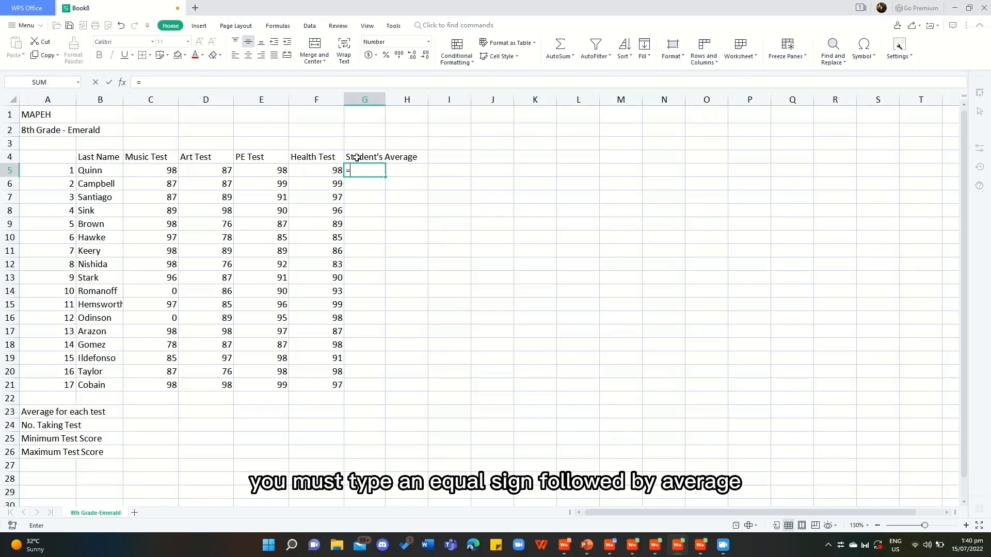
text(Ave)
key(Down)
key(Tab)
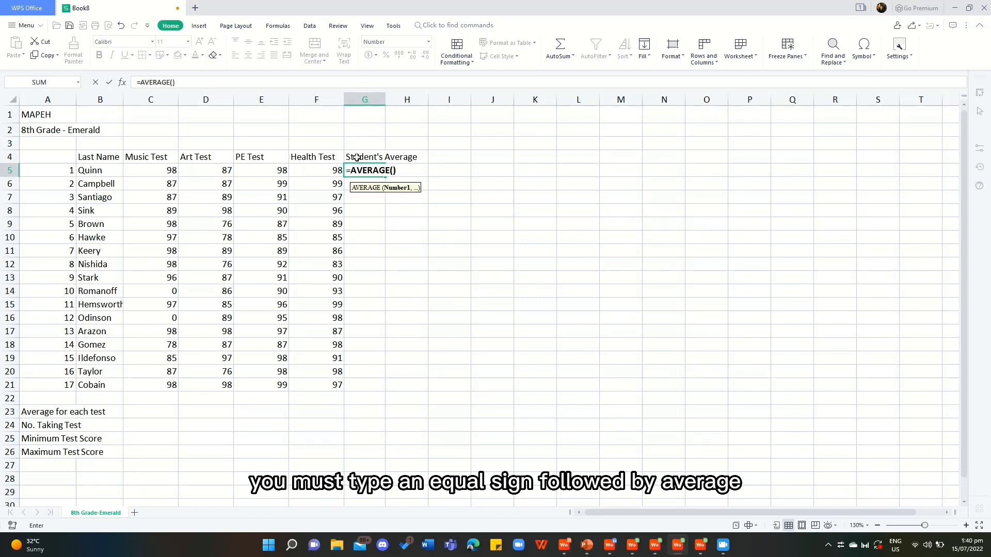
text(C5)
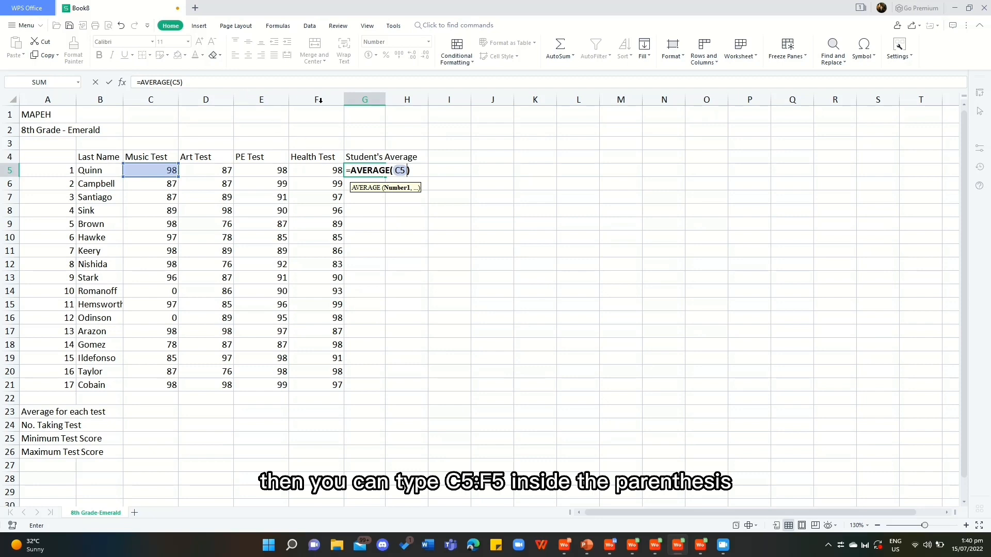
text(:)
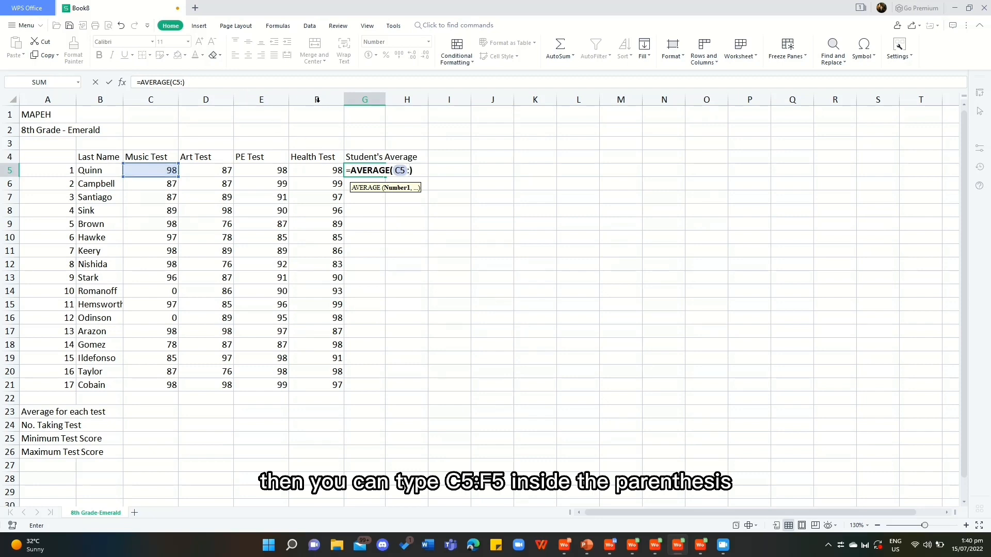
text(F5)
key(Return)
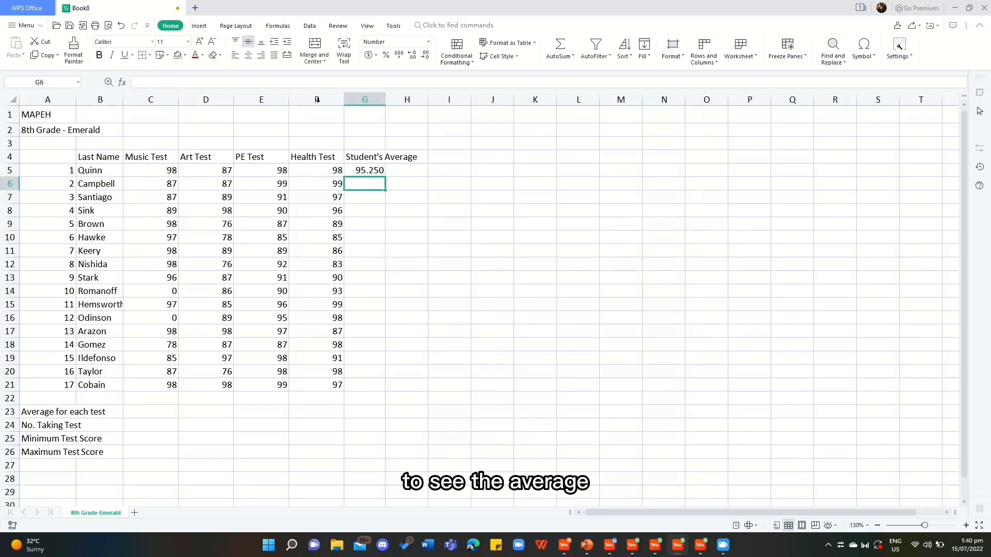
Re-enter the average formula in G5 by selecting the range C5:F5 in the sheet, and fill it down to G21.
click(363, 171)
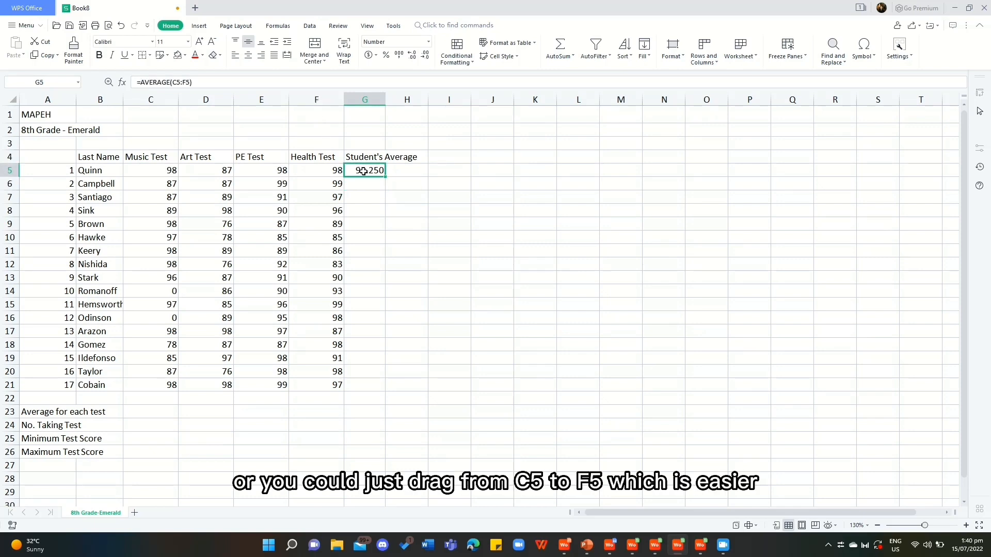
text(=)
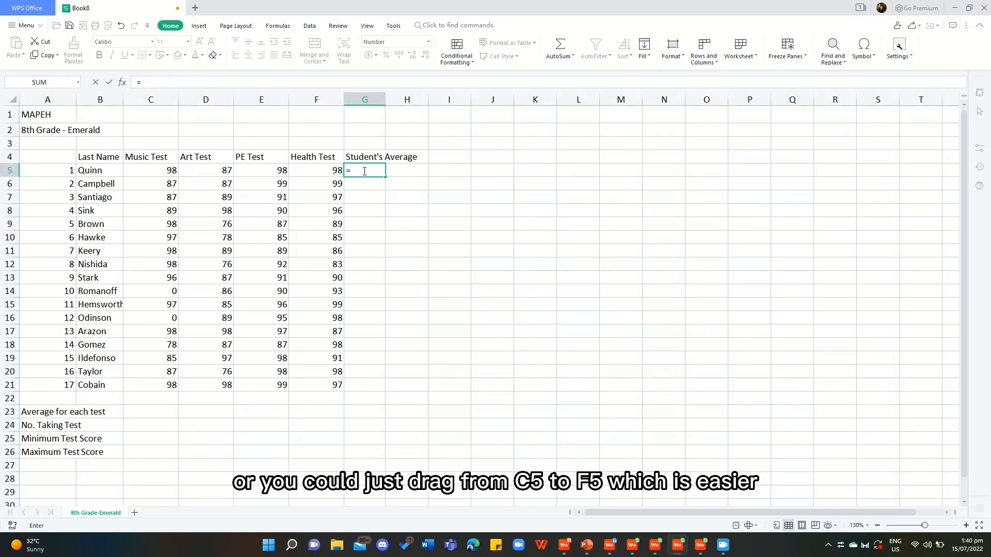
text(AVE)
key(Down)
key(Tab)
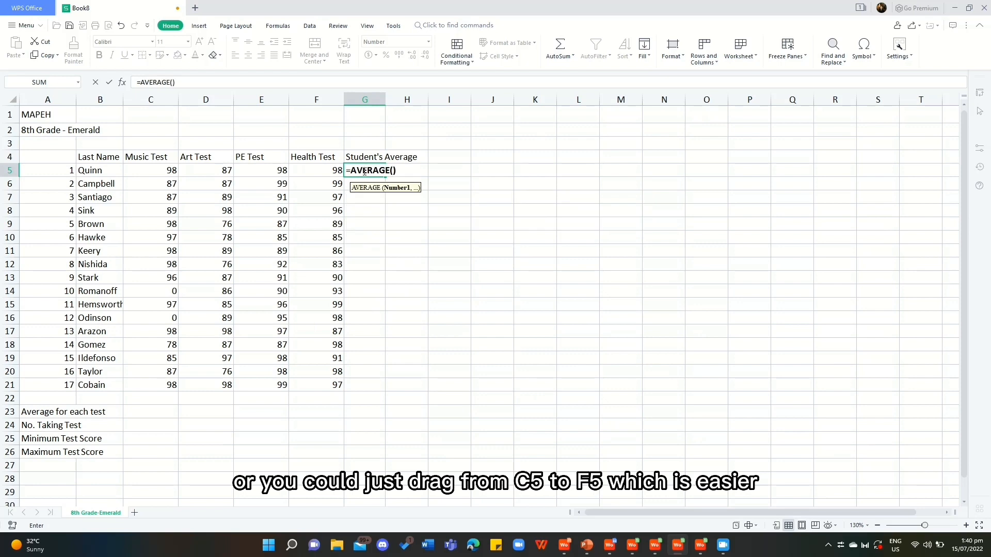
drag(177, 171, 315, 171)
key(Return)
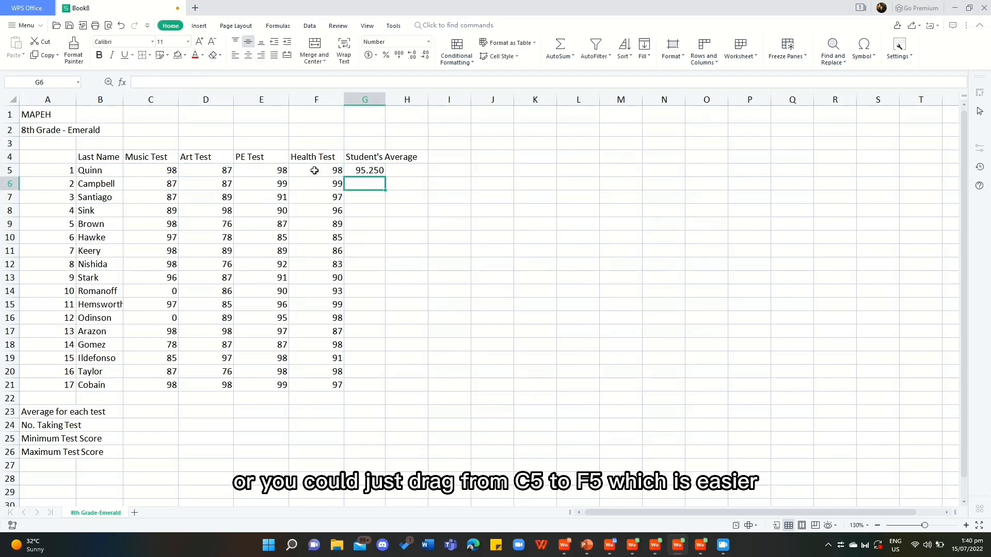
click(380, 171)
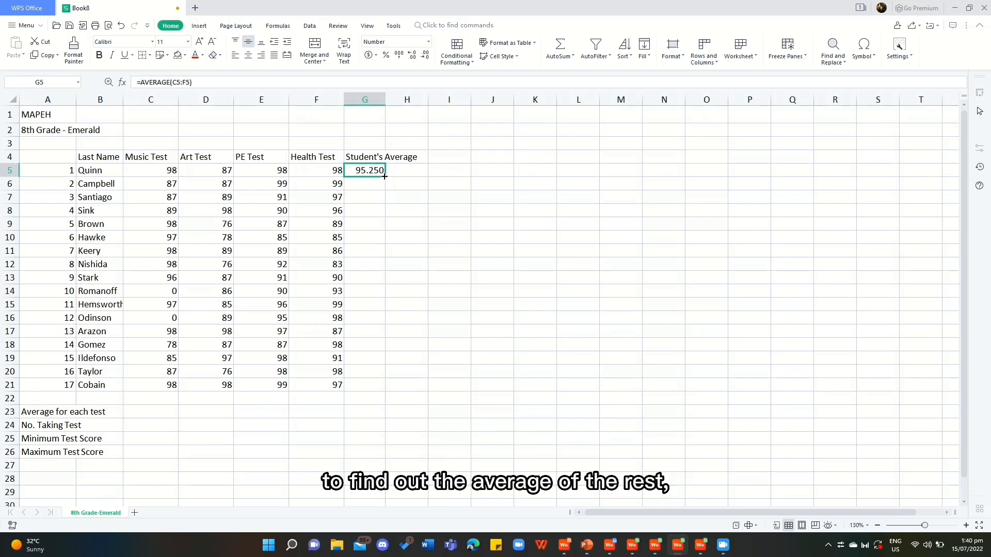
drag(385, 177, 384, 388)
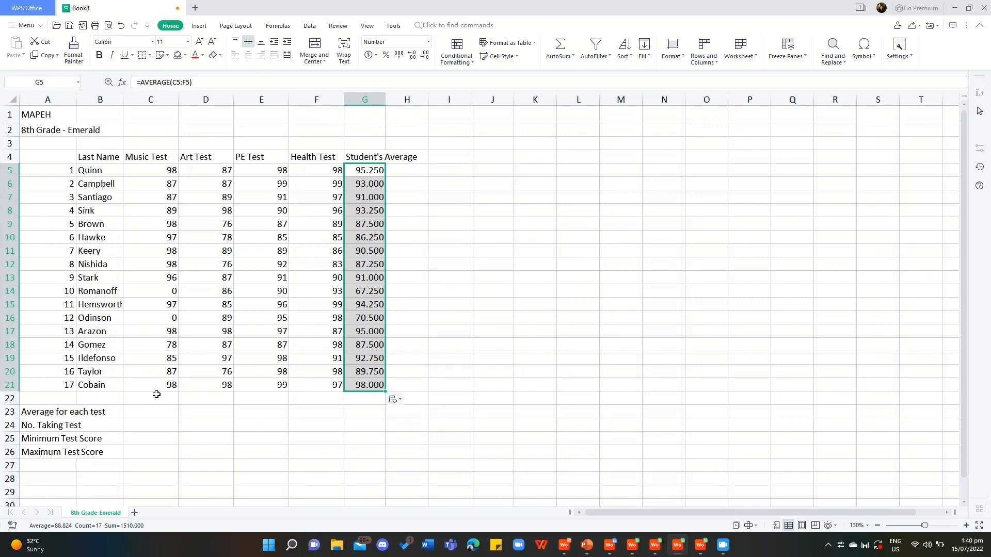
Calculate the Music Test average in C23 with =AVERAGE(C5:C21) and fill it across to F23.
click(154, 411)
text(=)
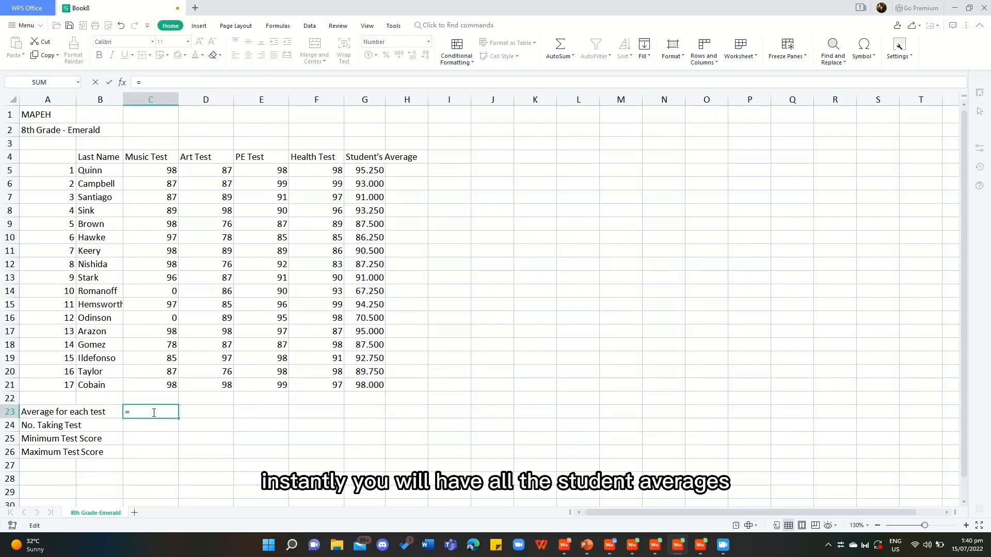
text(AVERAGE())
key(Down)
key(Tab)
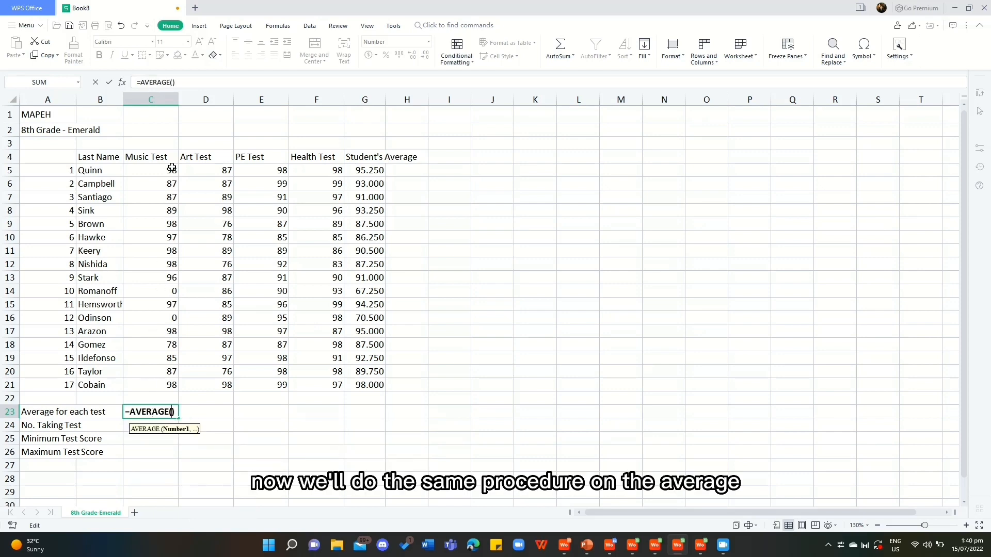
drag(172, 168, 161, 387)
key(Return)
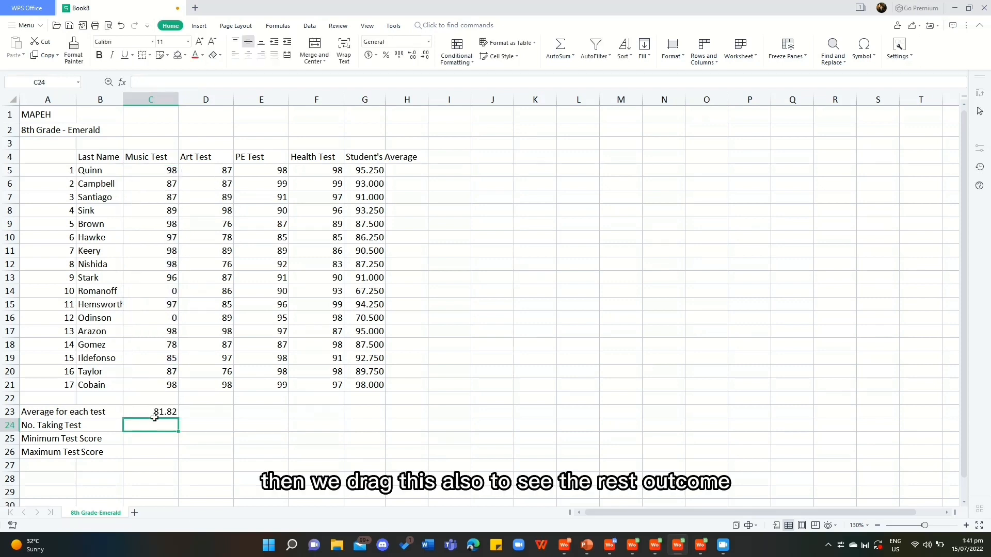
click(161, 413)
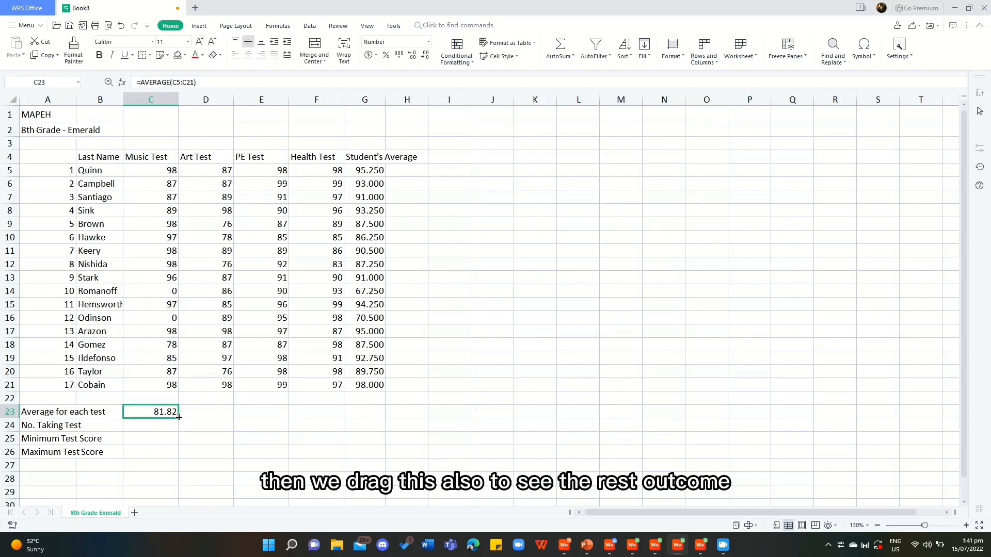
drag(178, 418, 323, 411)
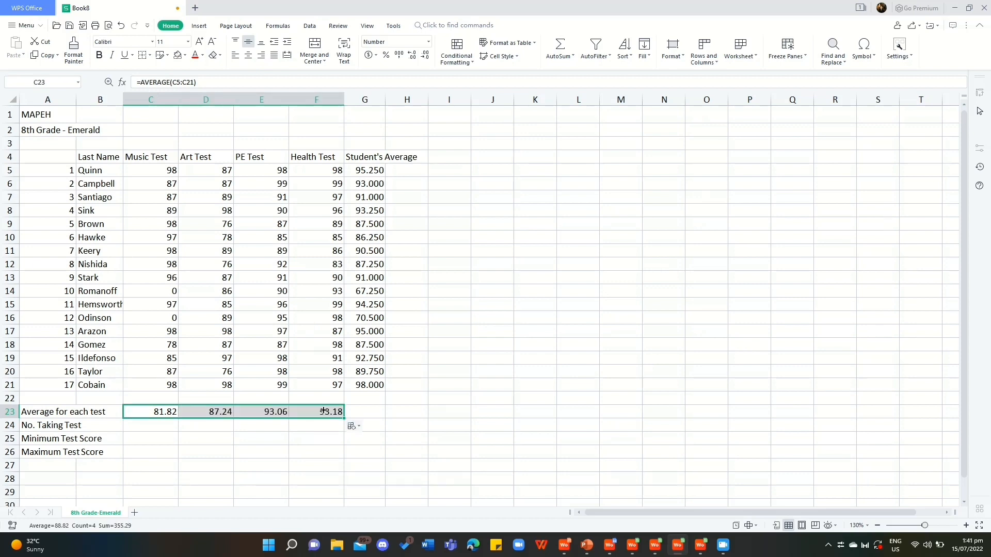
Count the Music Test takers in C24 with =COUNT(C5:C21) and fill the formula across to F24.
double_click(159, 424)
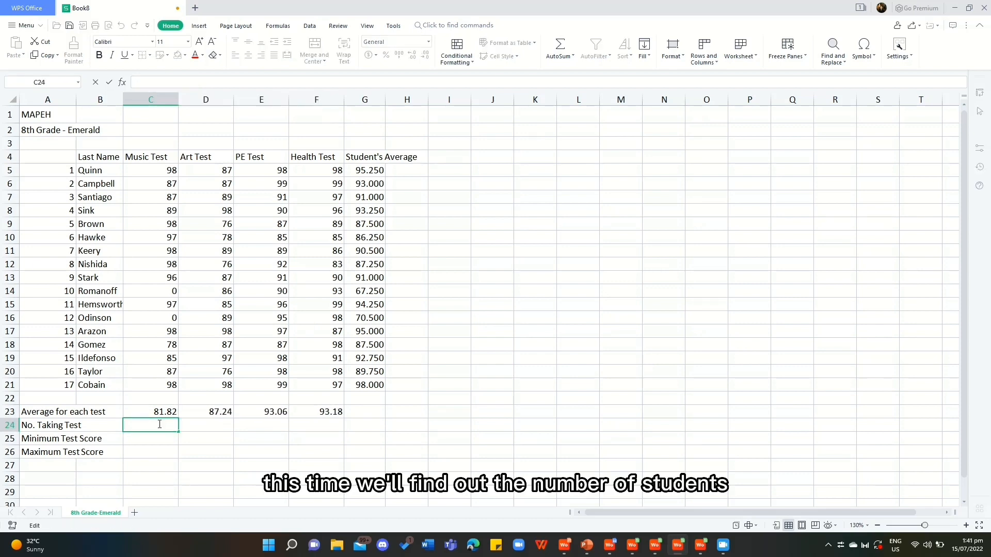
text(=COUNT)
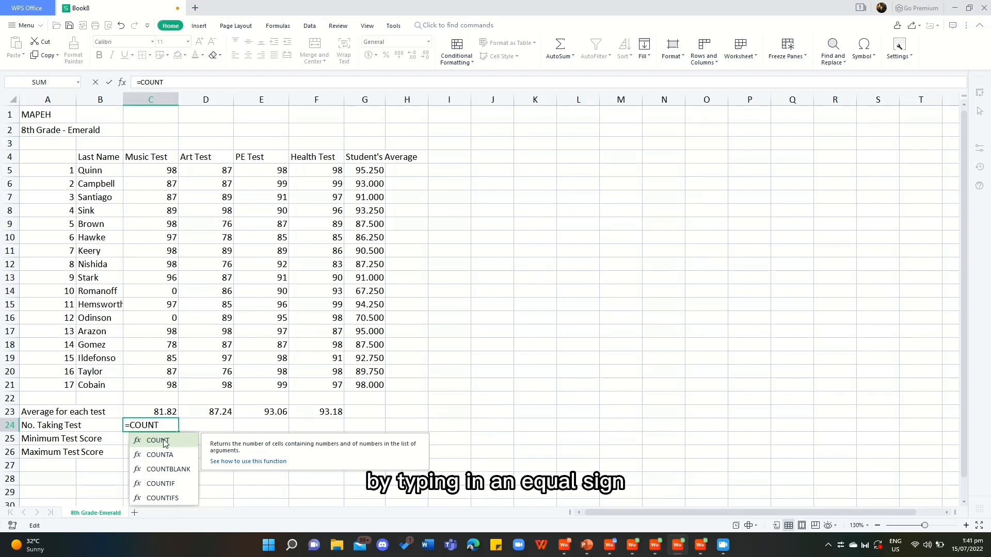
double_click(157, 441)
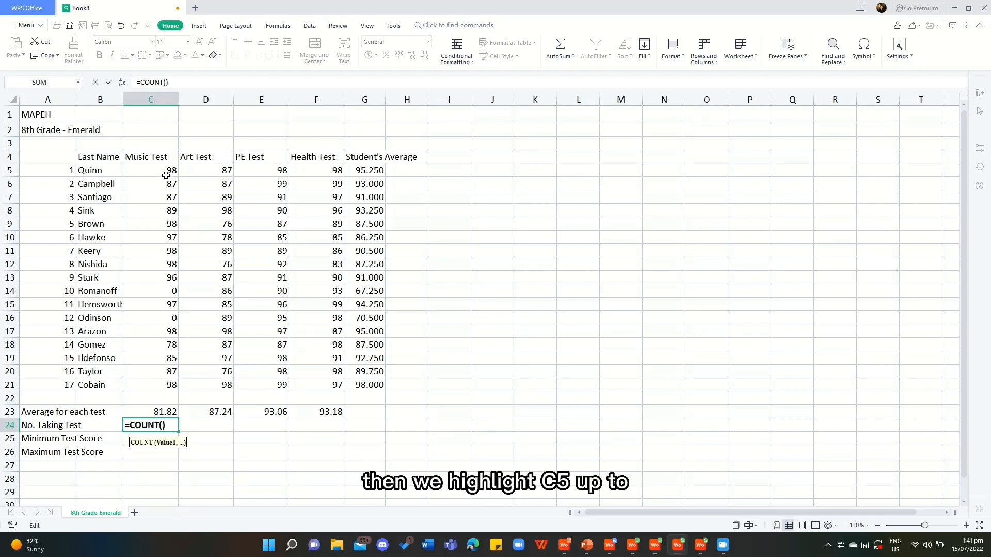
drag(168, 174, 159, 384)
key(Return)
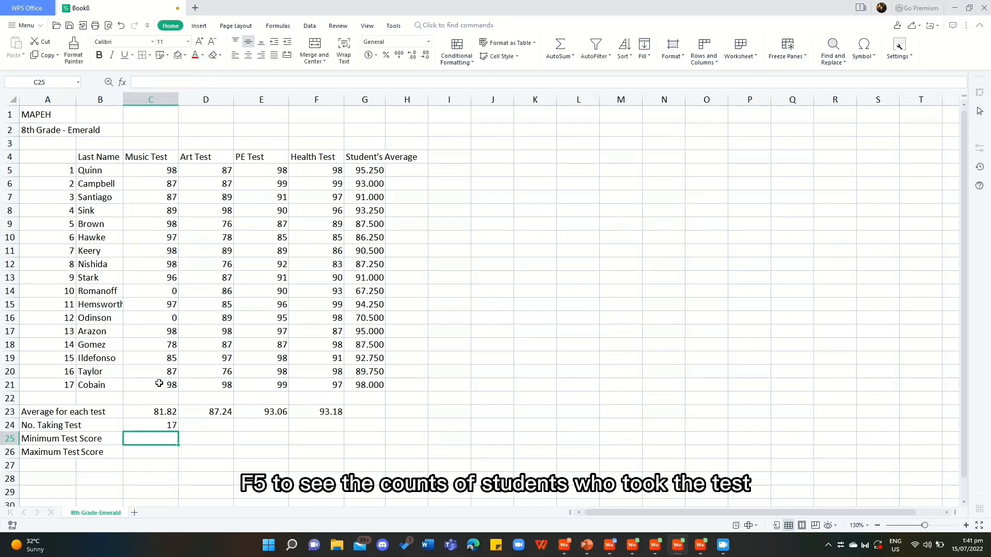
click(160, 425)
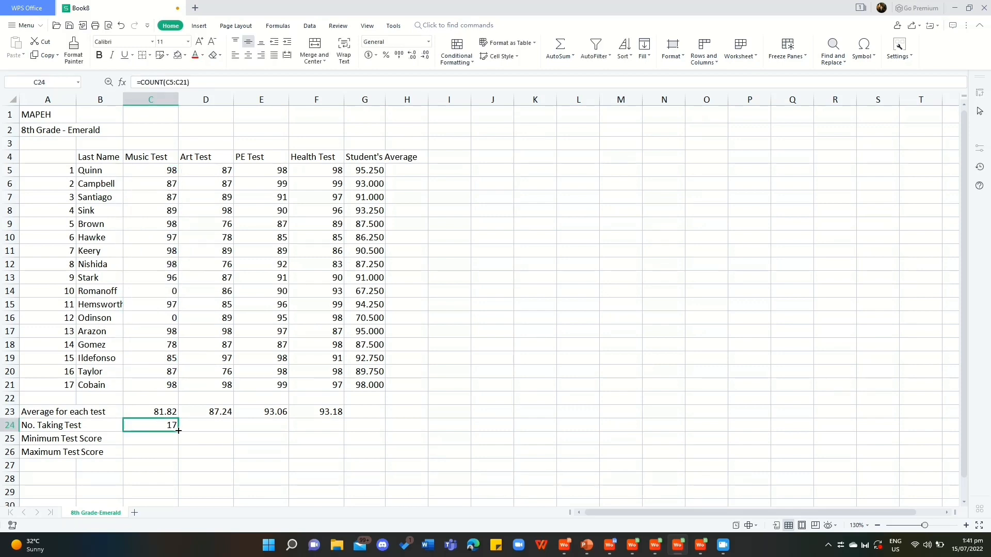
drag(178, 430, 317, 428)
Find the lowest Music Test score in C25 with =MIN(C5:C21) and fill the formula across to F25.
click(157, 440)
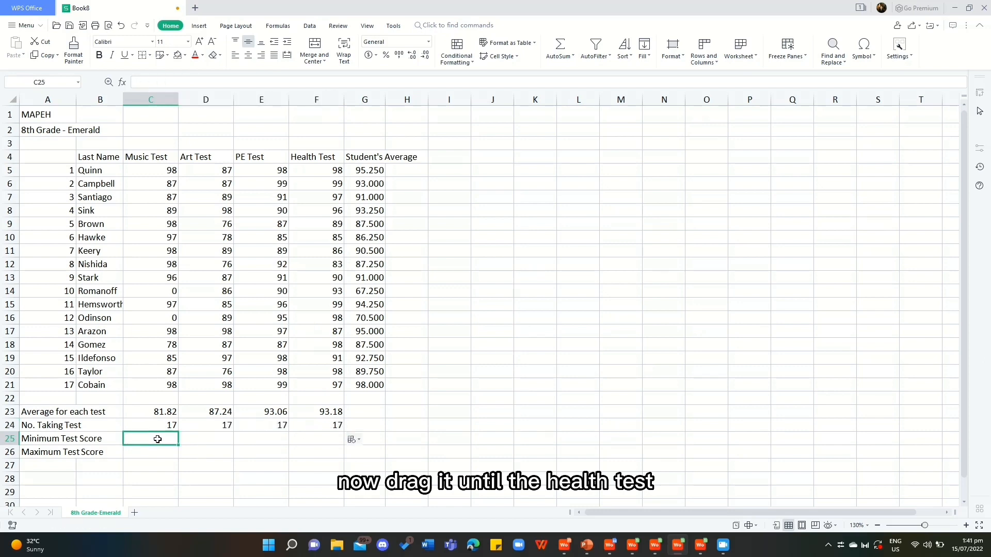
text(=MIN)
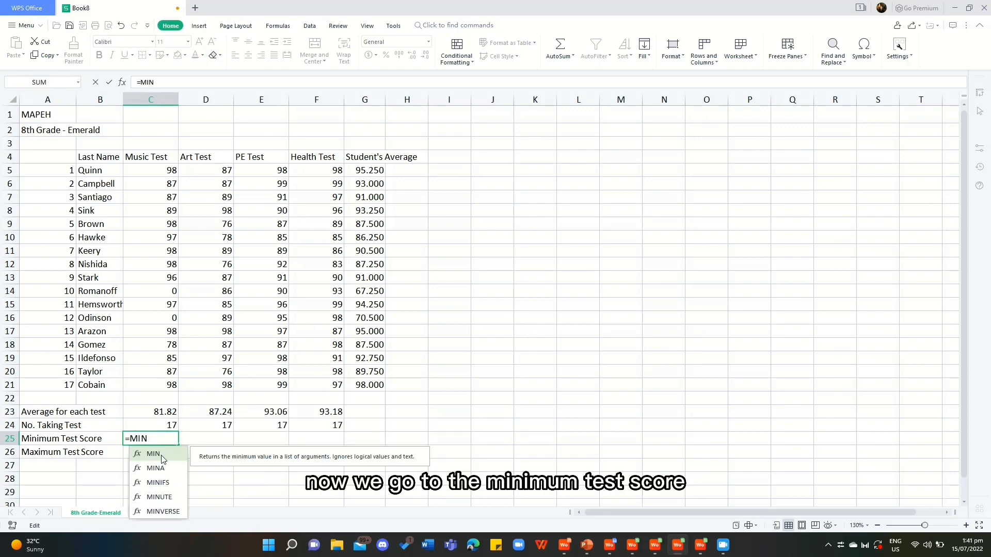
double_click(154, 454)
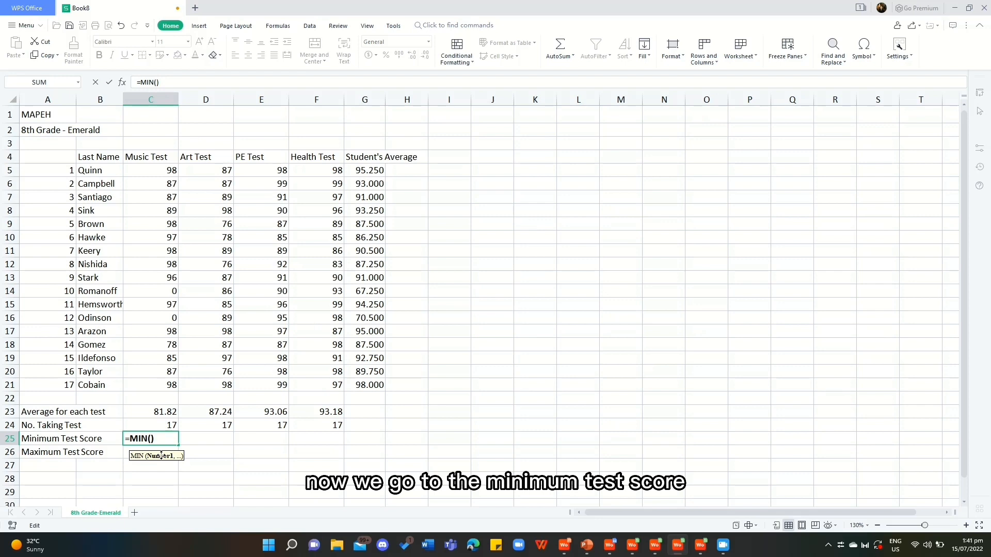
click(161, 174)
drag(161, 174, 166, 390)
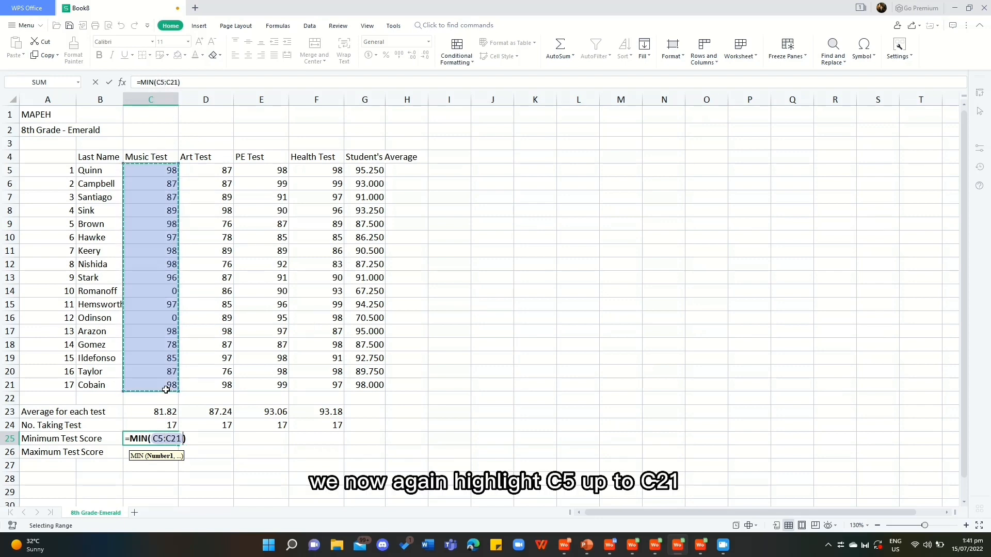
key(Return)
click(160, 440)
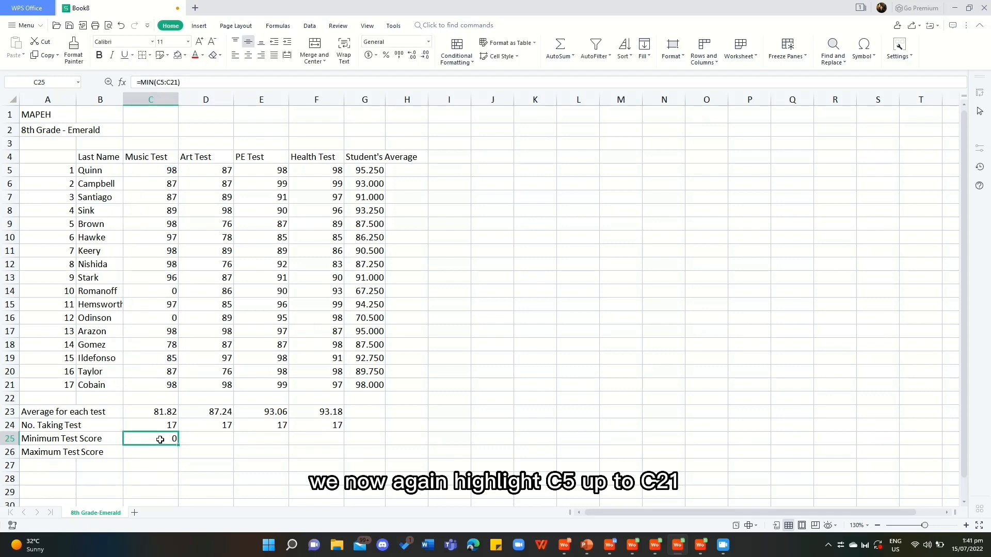
drag(179, 445, 323, 442)
key(Tab)
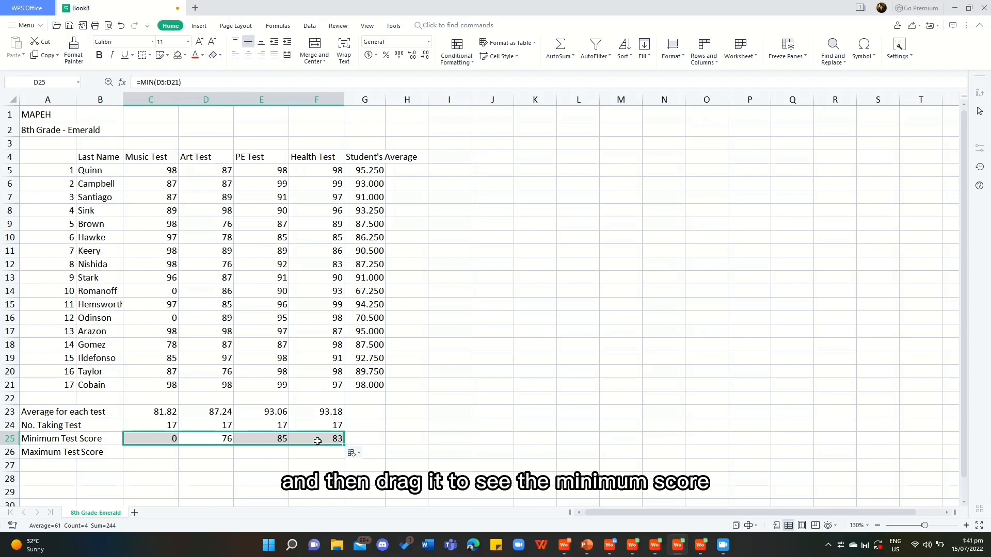
Find the highest Music Test score in C26 with =MAX(C5:C21) and fill the formula across to F26.
click(144, 456)
text(=)
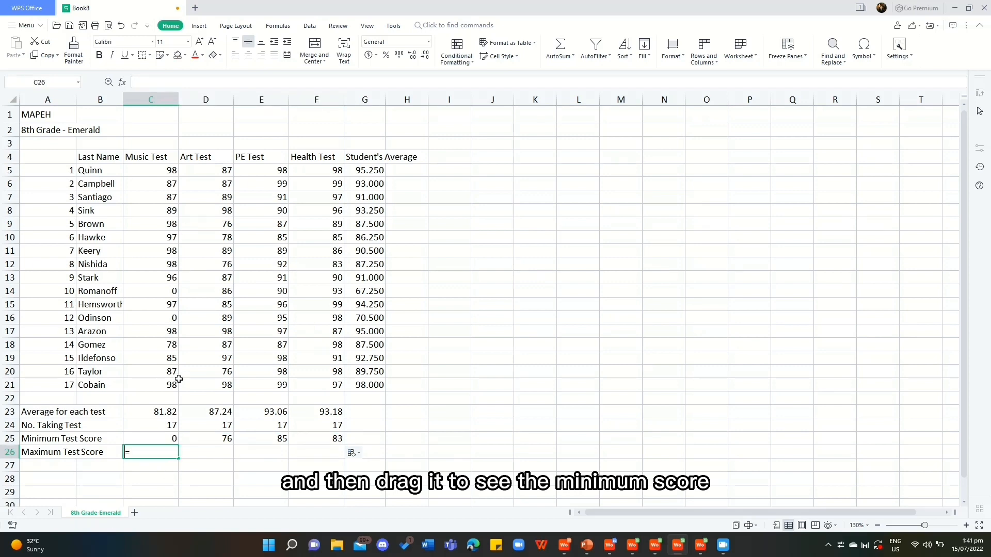
text(MA)
key(Tab)
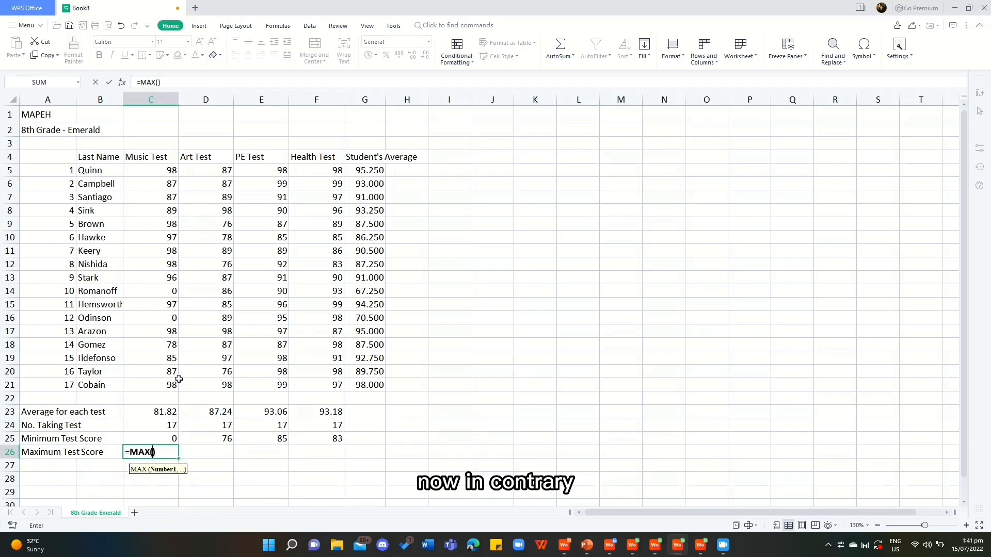
mouse_move(160, 171)
mouse_down()
mouse_move(175, 330)
mouse_move(164, 384)
mouse_up()
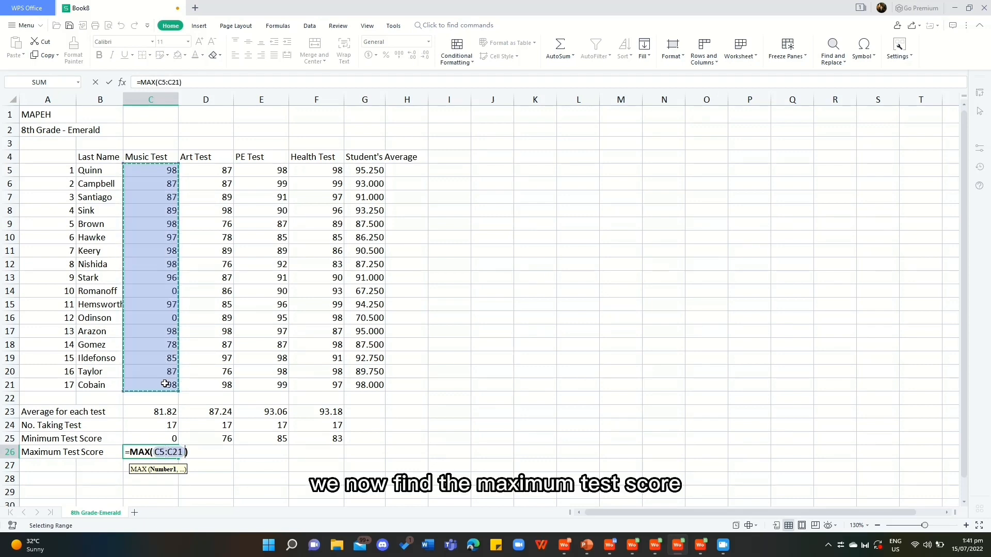
key(Return)
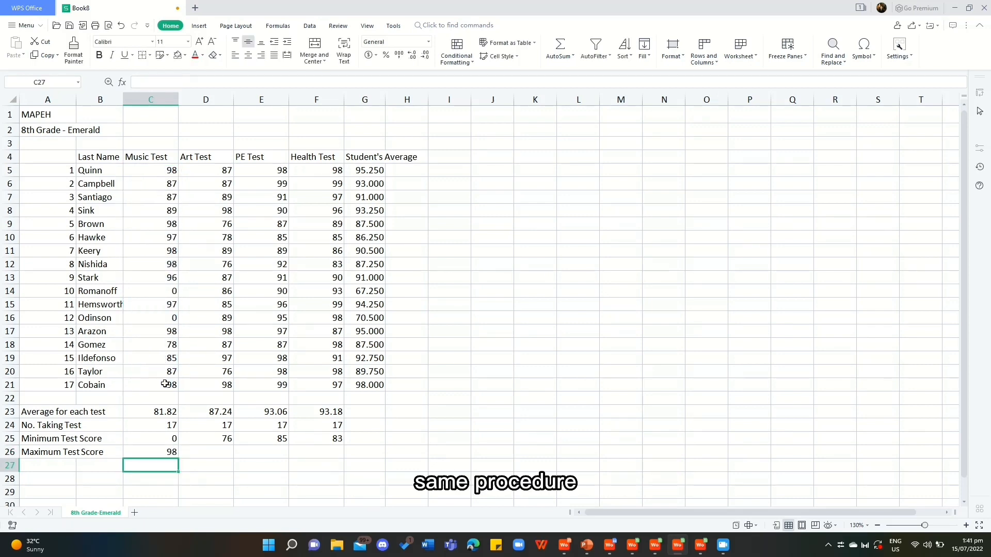
click(165, 456)
click(57, 454)
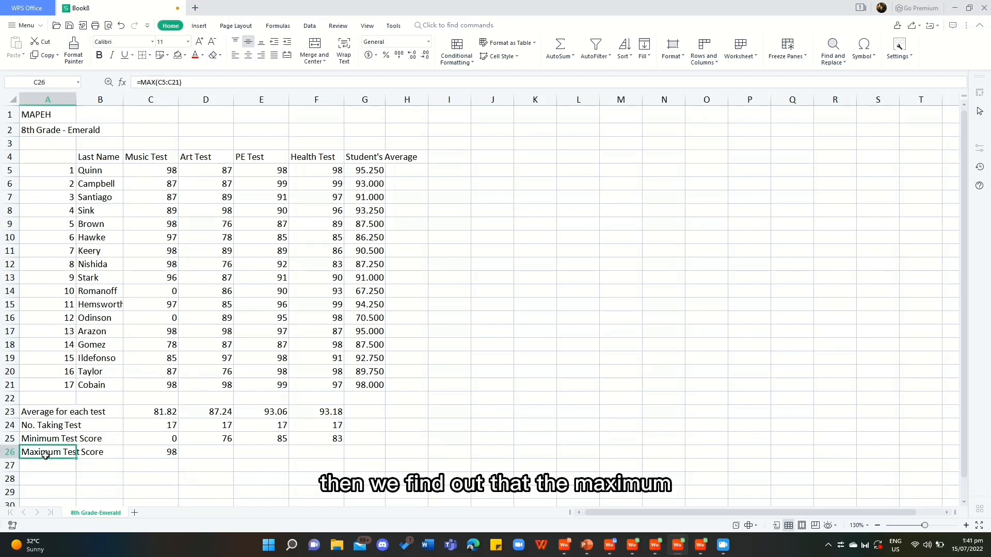
click(146, 458)
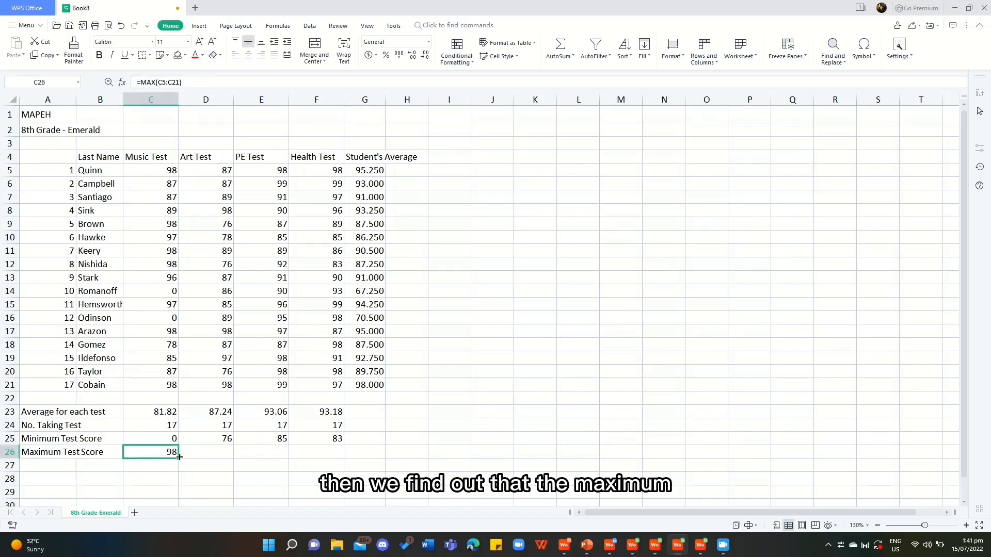
drag(178, 458, 323, 458)
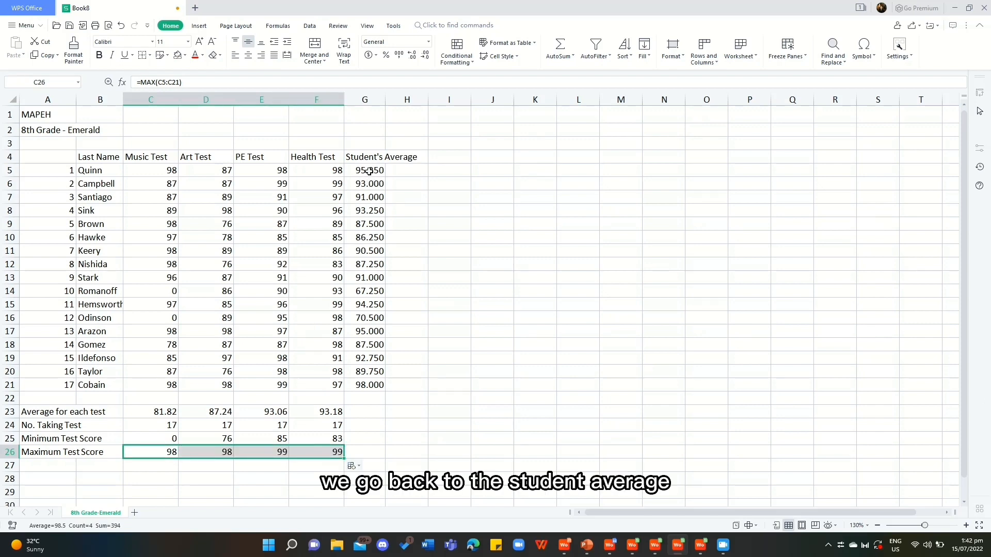
Format the student averages in G5:G21 as Number with 2 decimal places.
drag(369, 172, 373, 382)
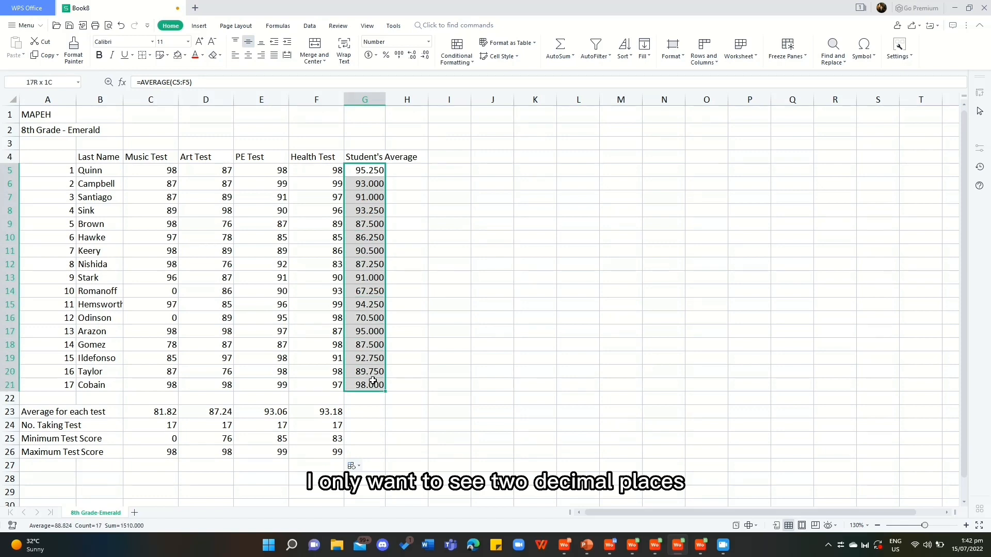
right_click(373, 381)
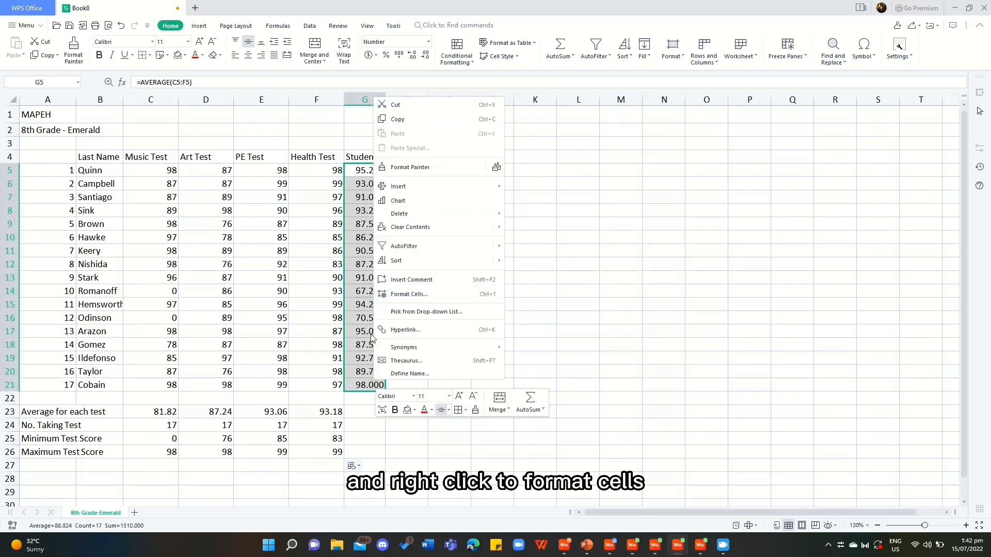
click(413, 294)
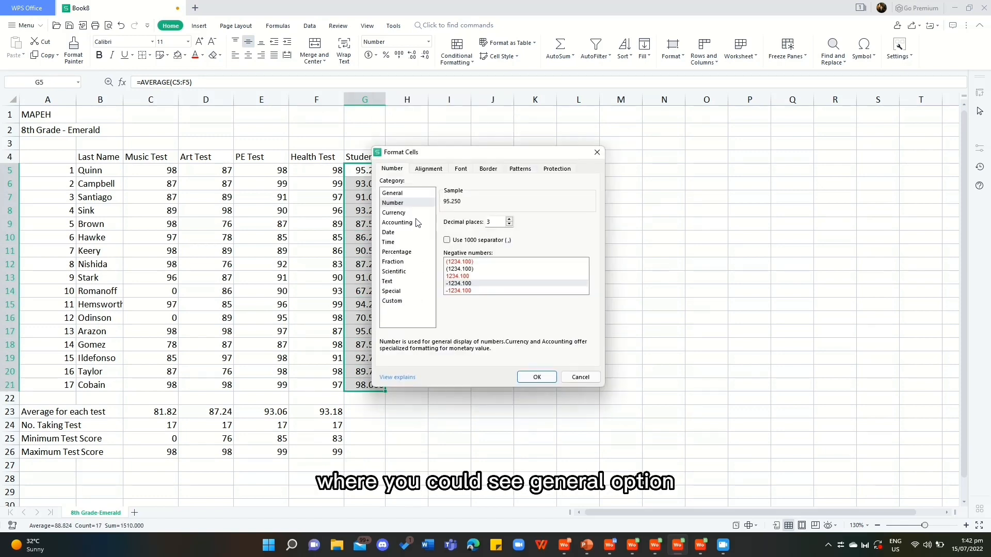
click(405, 193)
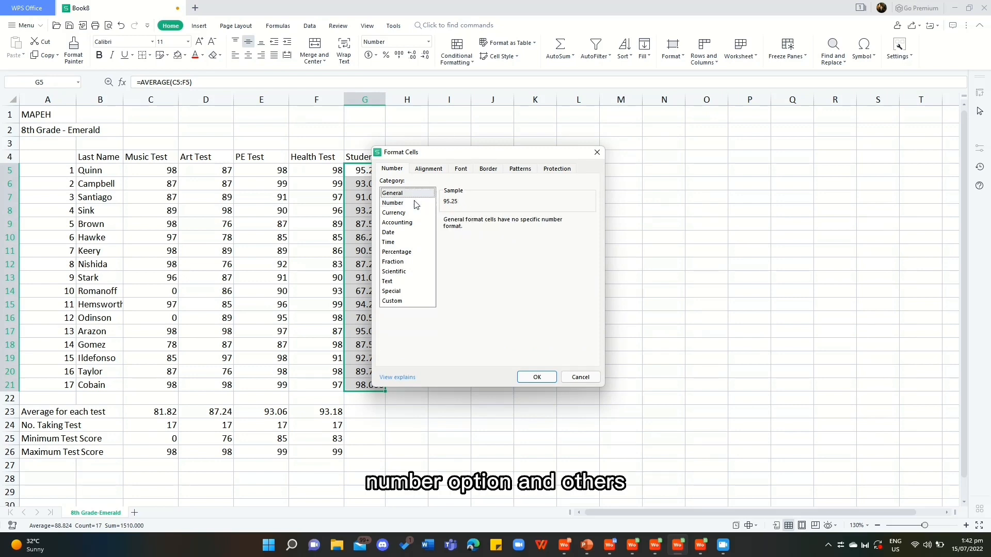
click(416, 204)
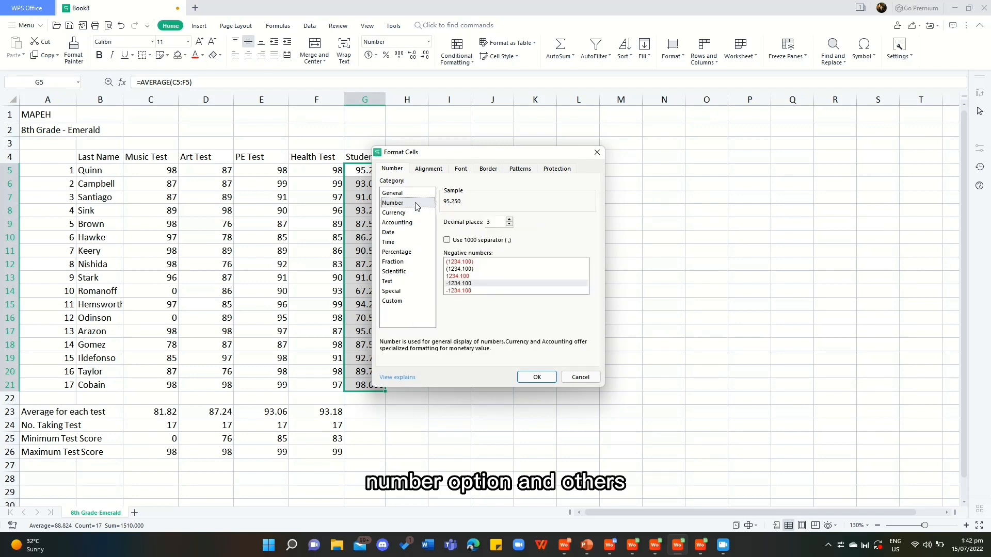
click(499, 222)
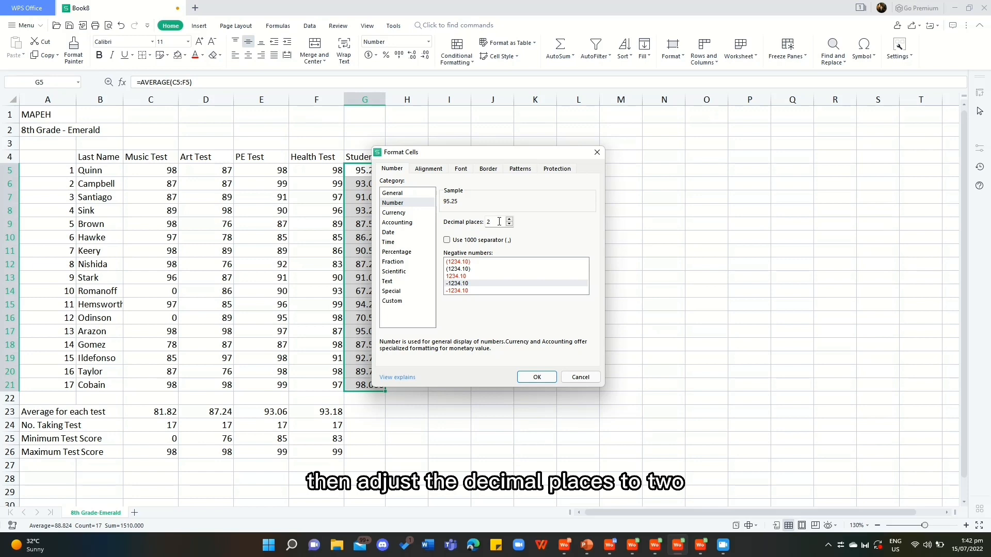
key(Return)
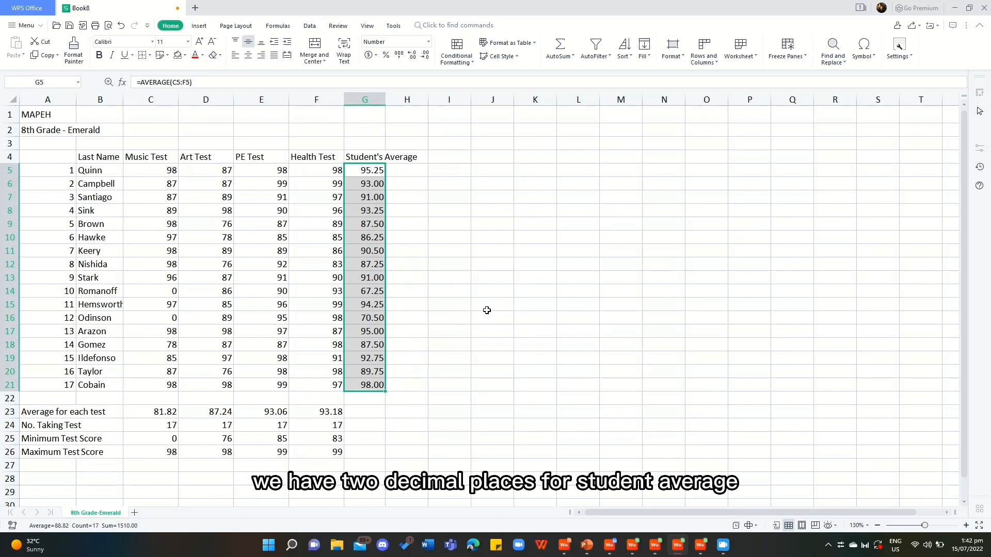
Bold the MAPEH title, the column headers in B4:G4, the summary labels in A23:A26 and the average in D23.
click(219, 417)
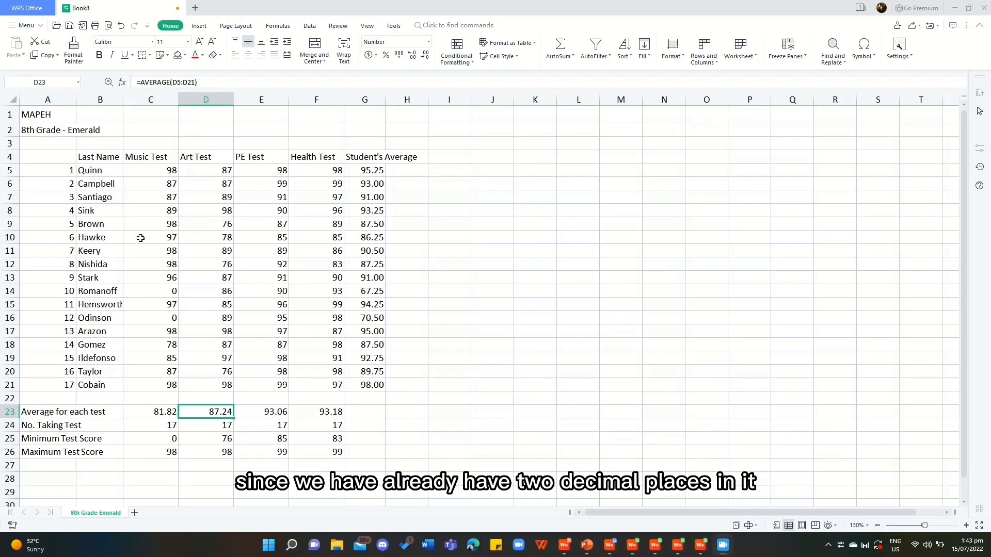
ctrl+click(50, 116)
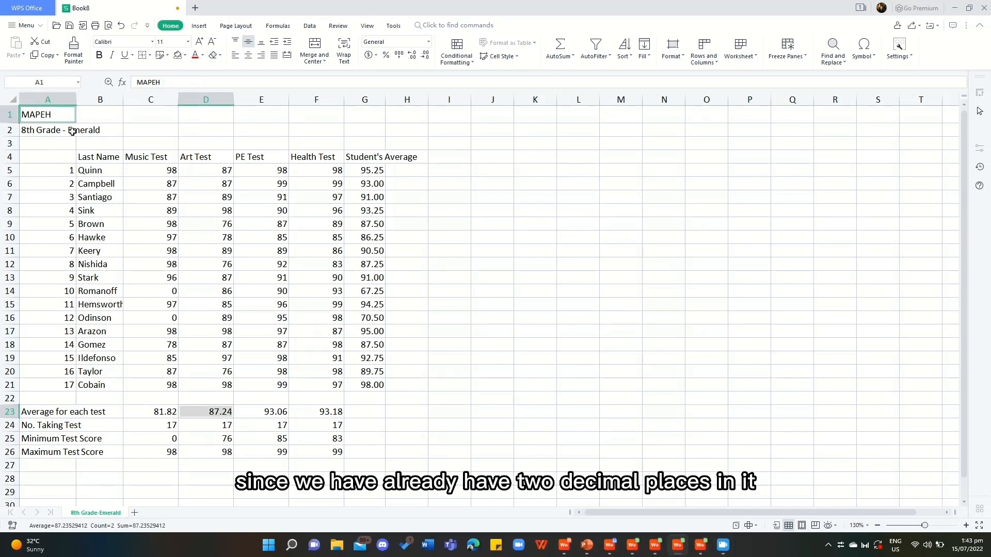
ctrl+click(100, 157)
drag(153, 160, 356, 159)
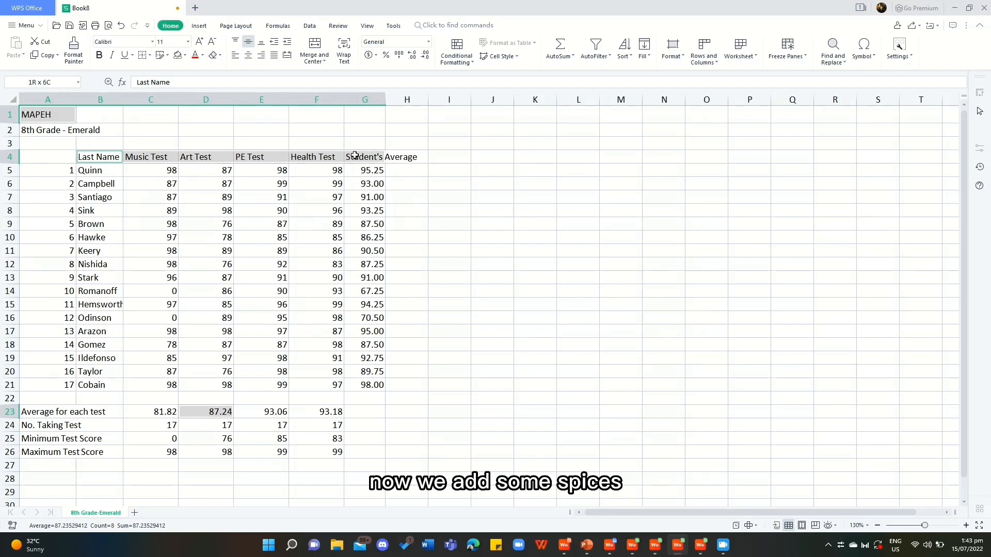
drag(26, 413, 46, 452)
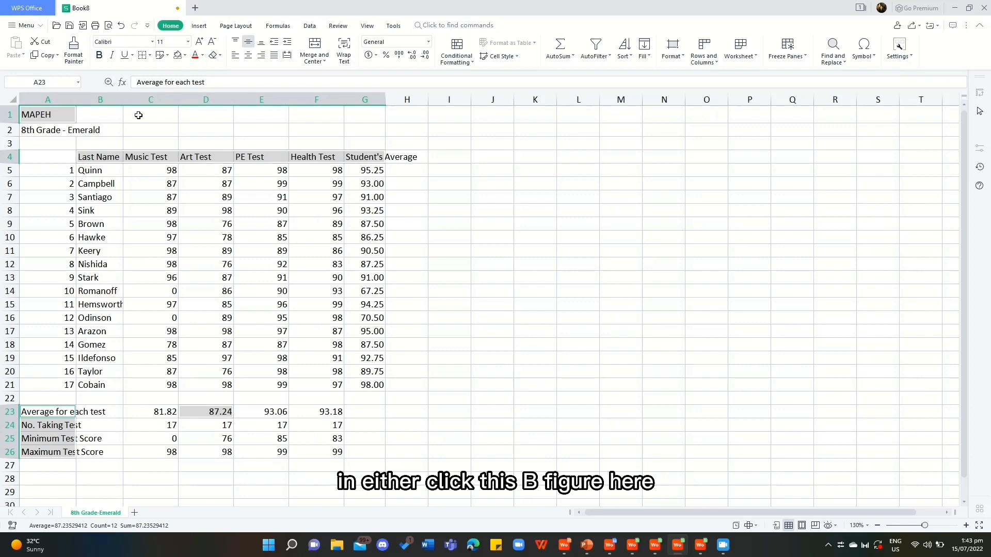
key(ctrl+b)
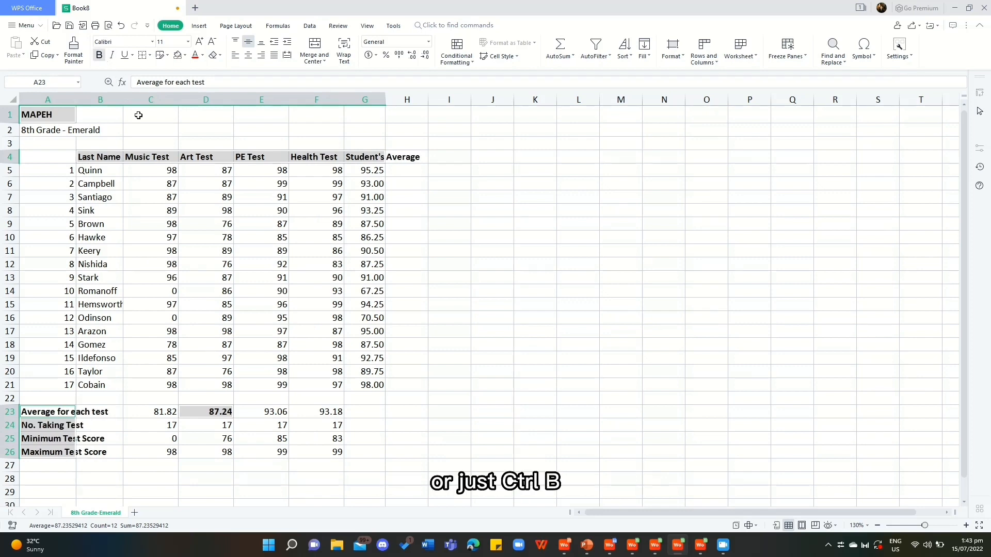
Merge and center the MAPEH title across A1:G1 and the grade and section line across A2:G2.
drag(47, 115, 355, 118)
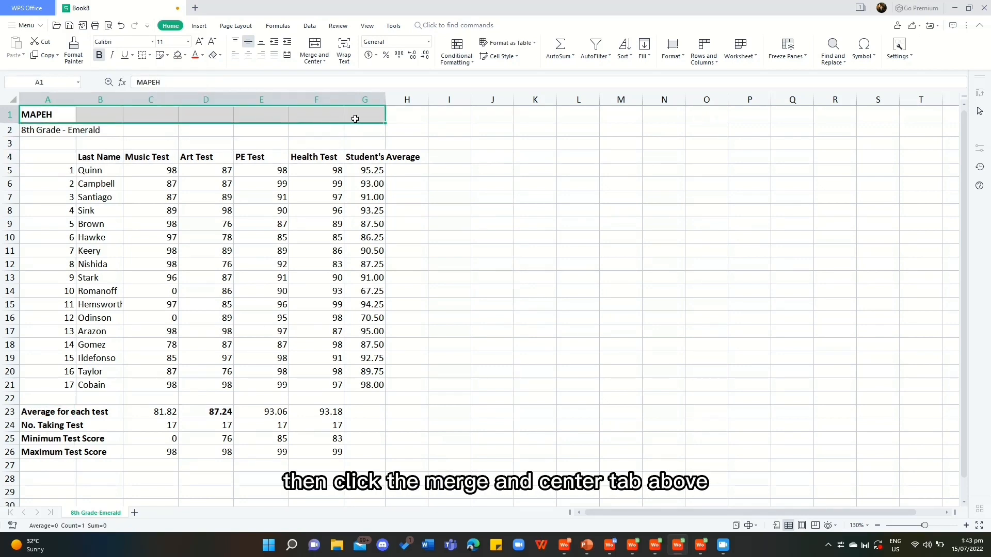
click(312, 46)
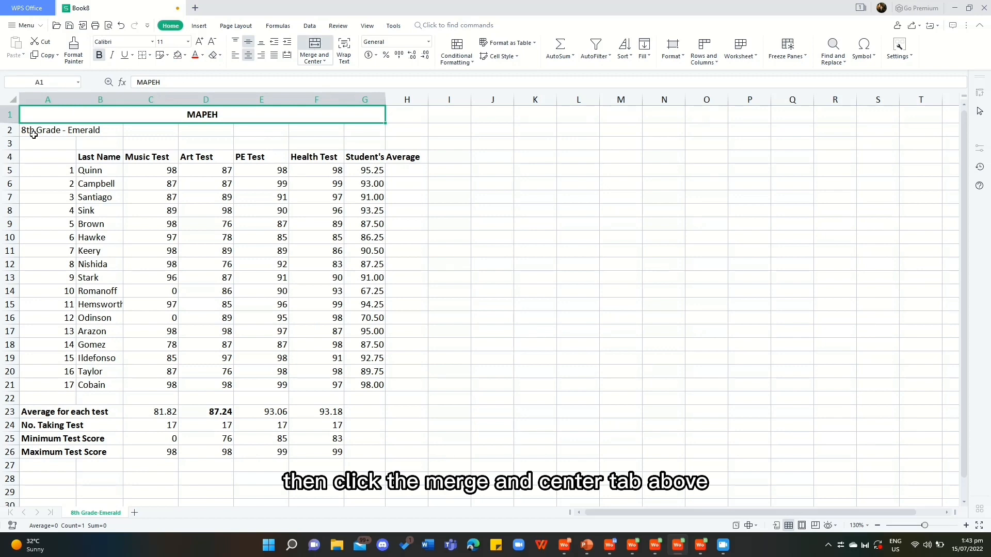
drag(33, 132, 382, 128)
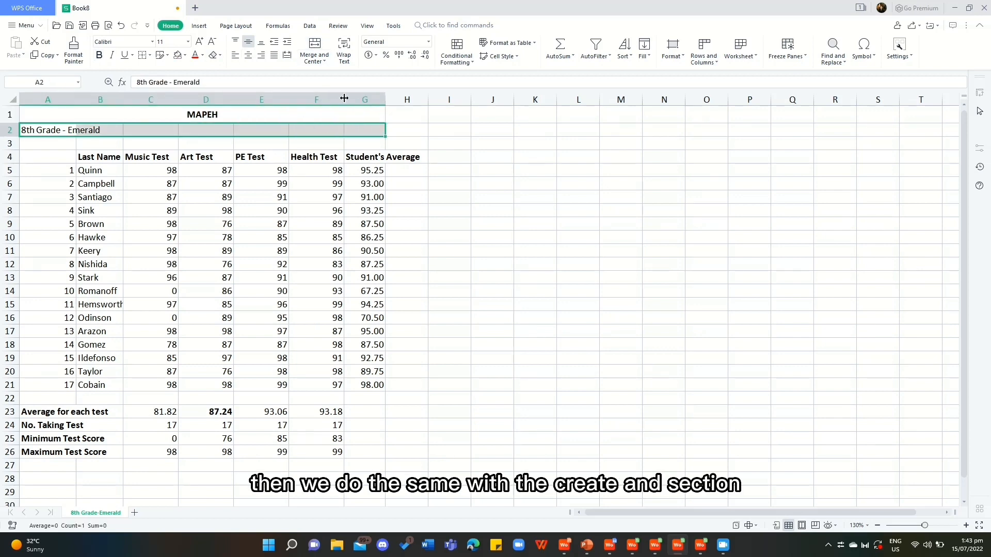
click(315, 47)
click(93, 139)
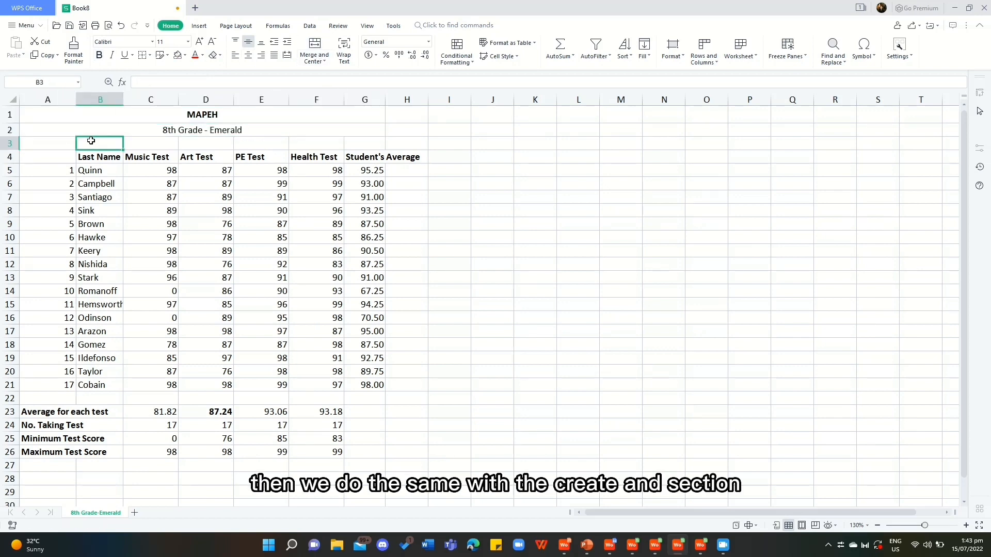
Narrow column A around the student numbers and widen columns G and B so the average header and summary labels fit.
drag(75, 96, 47, 104)
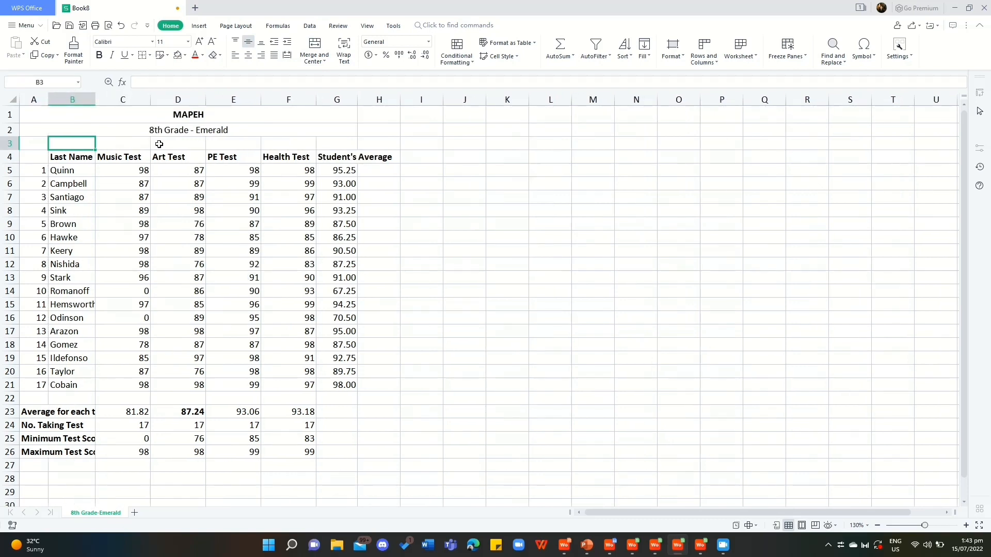
click(170, 185)
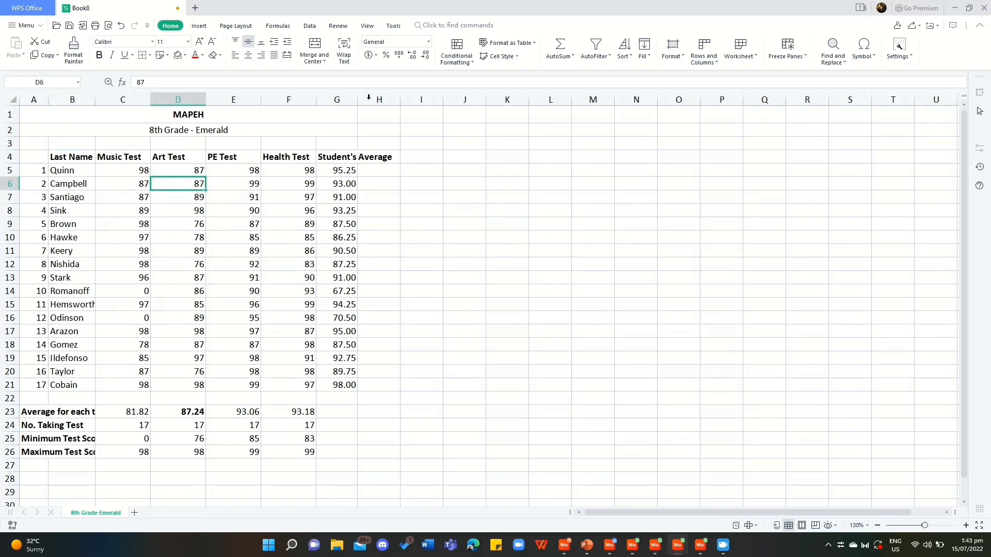
drag(359, 100, 403, 101)
drag(95, 101, 118, 106)
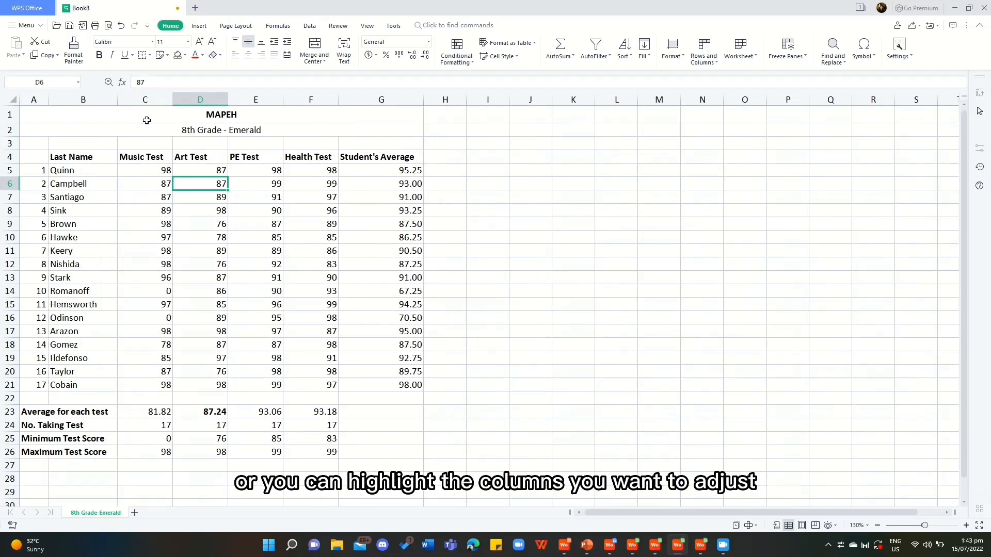
Set the width of the four test columns C to F to 12 characters.
drag(148, 94, 309, 100)
right_click(301, 113)
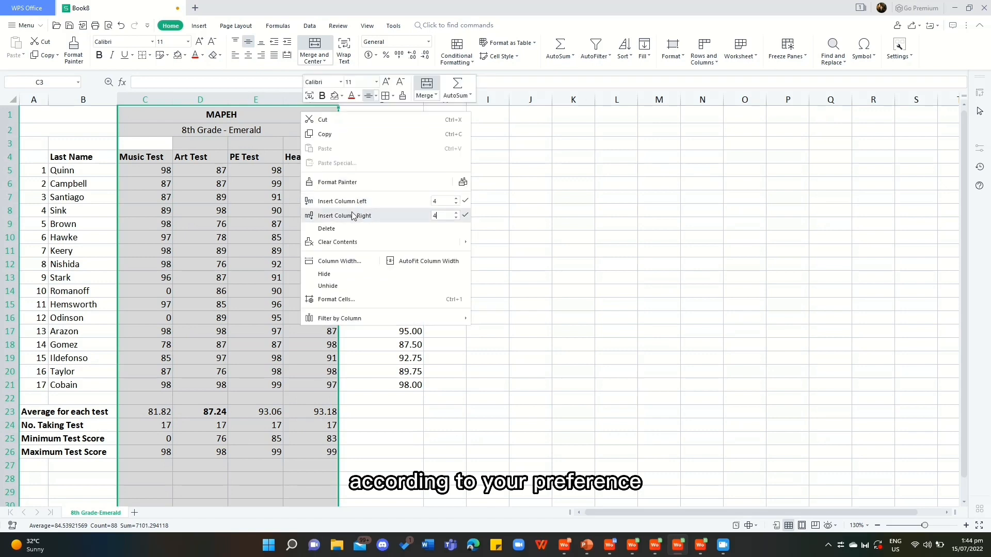
click(345, 264)
text(12)
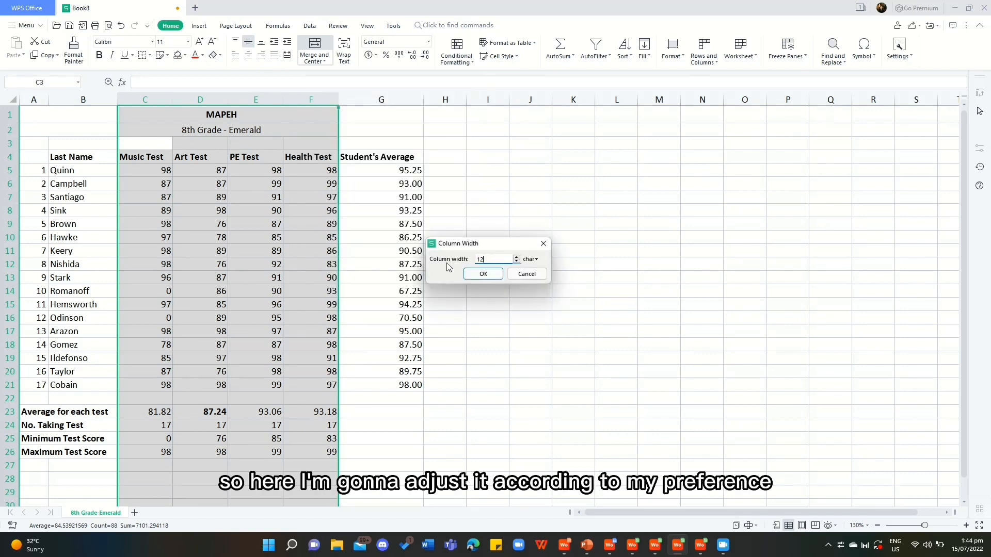
key(Return)
click(346, 227)
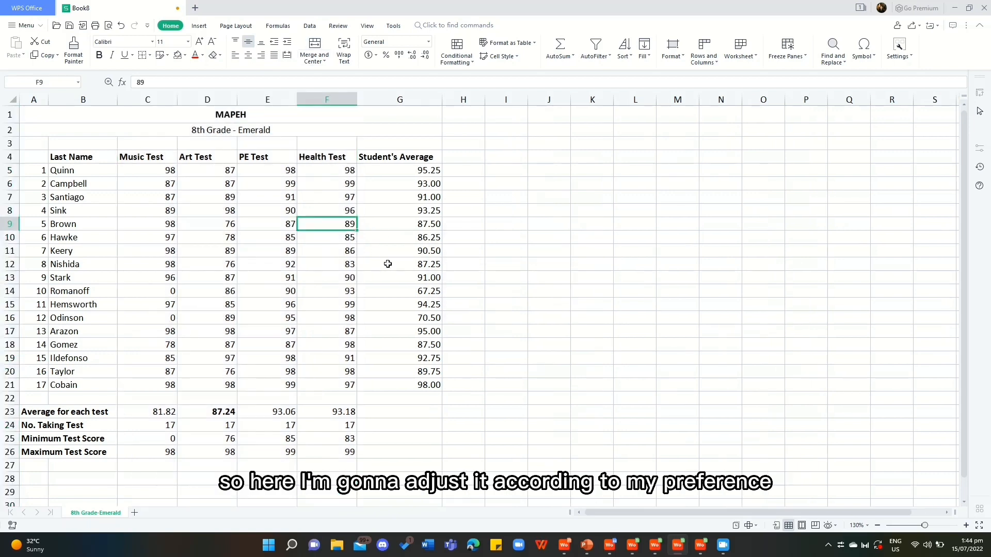
Fill the MAPEH title row with green and the 8th Grade - Emerald row with a lighter green.
click(242, 115)
click(185, 55)
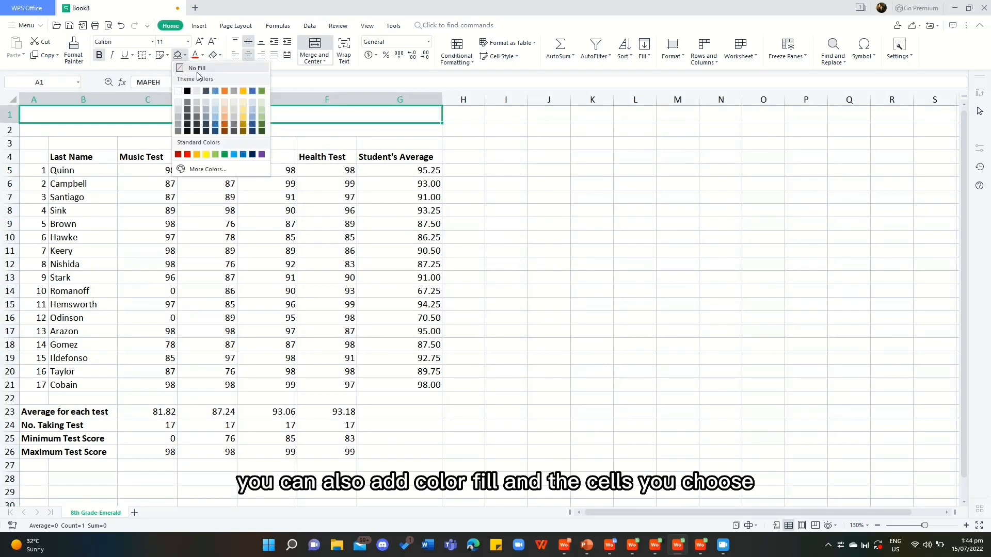
click(261, 122)
click(222, 130)
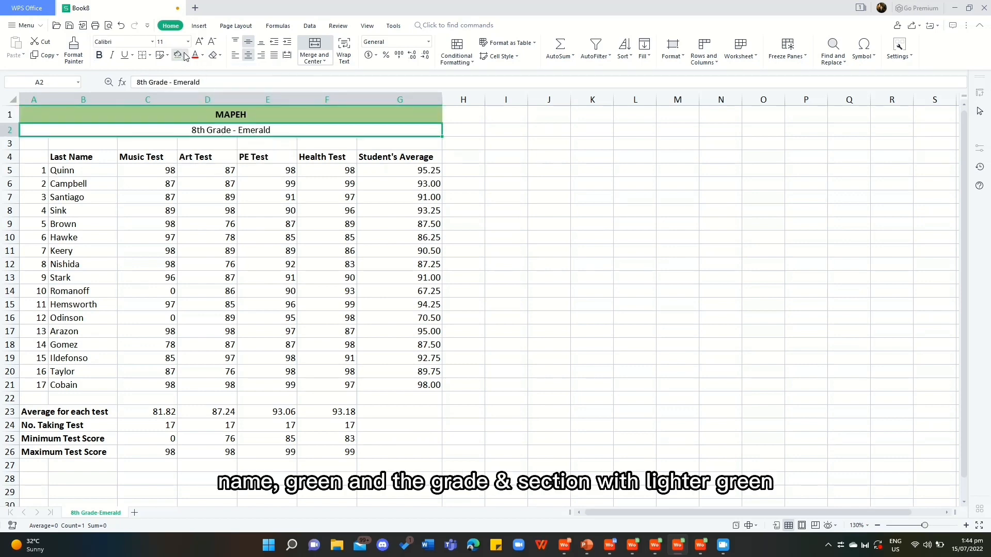
click(185, 55)
click(262, 101)
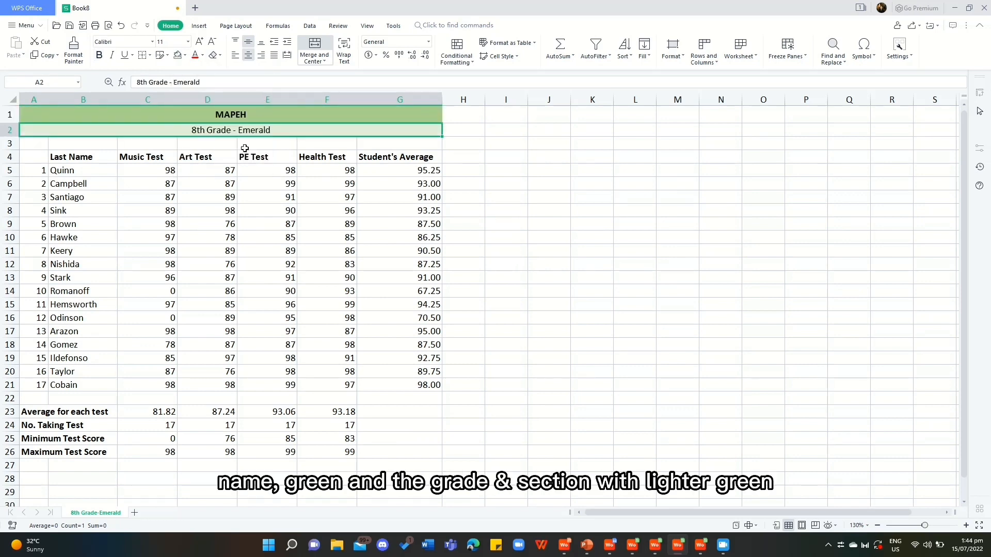
click(242, 154)
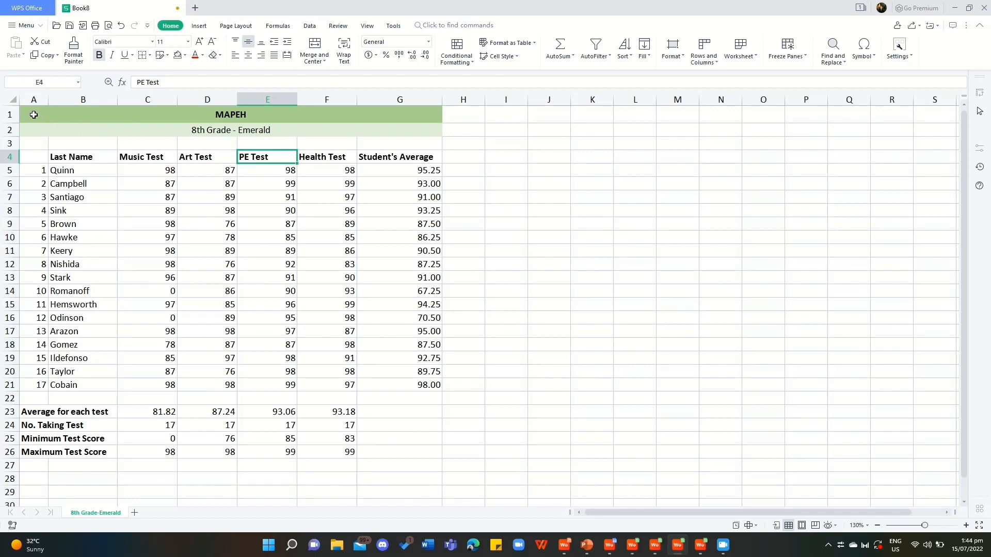
Apply all borders to the whole grade sheet, A1:G26.
drag(33, 114, 420, 452)
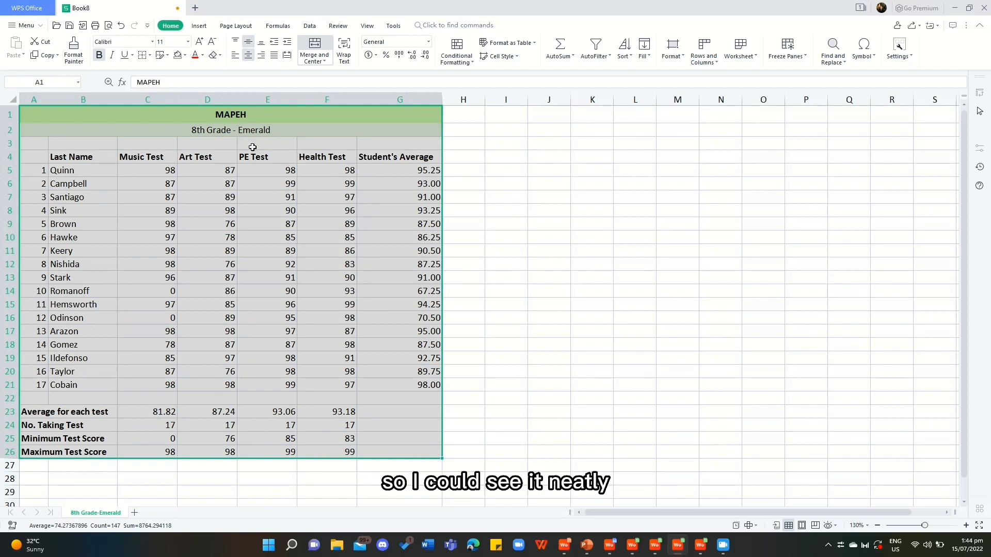
click(149, 55)
click(168, 85)
click(596, 190)
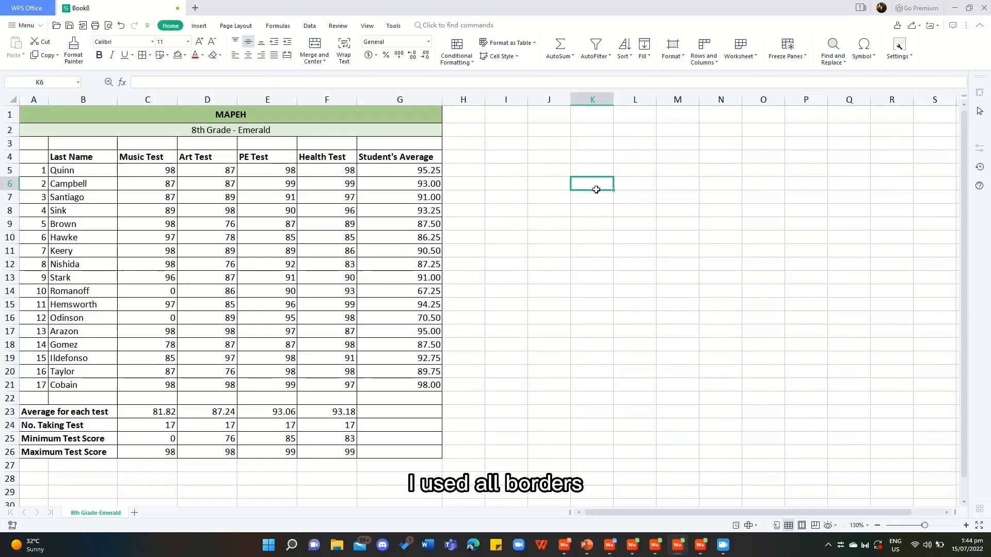
Apply a thick box border around the whole grade sheet, A1:G26.
drag(216, 115, 397, 454)
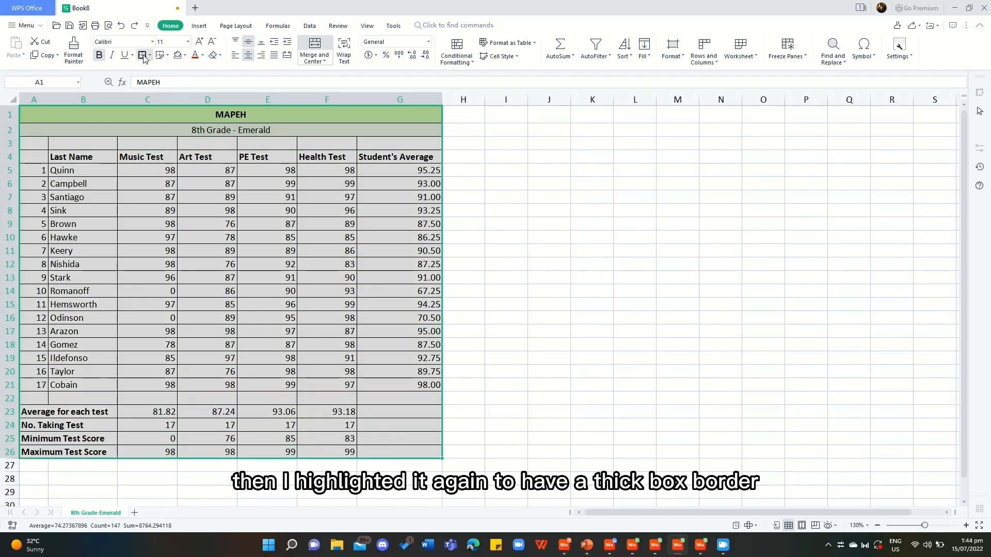
click(144, 57)
click(493, 233)
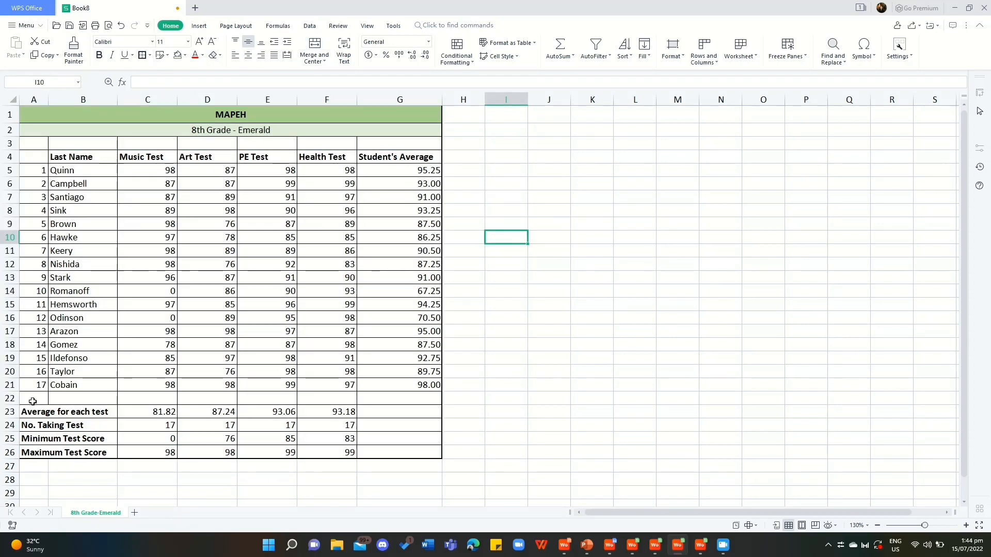
Merge the empty row between the students and the test summary, A22:G22, into one cell.
drag(33, 401, 374, 404)
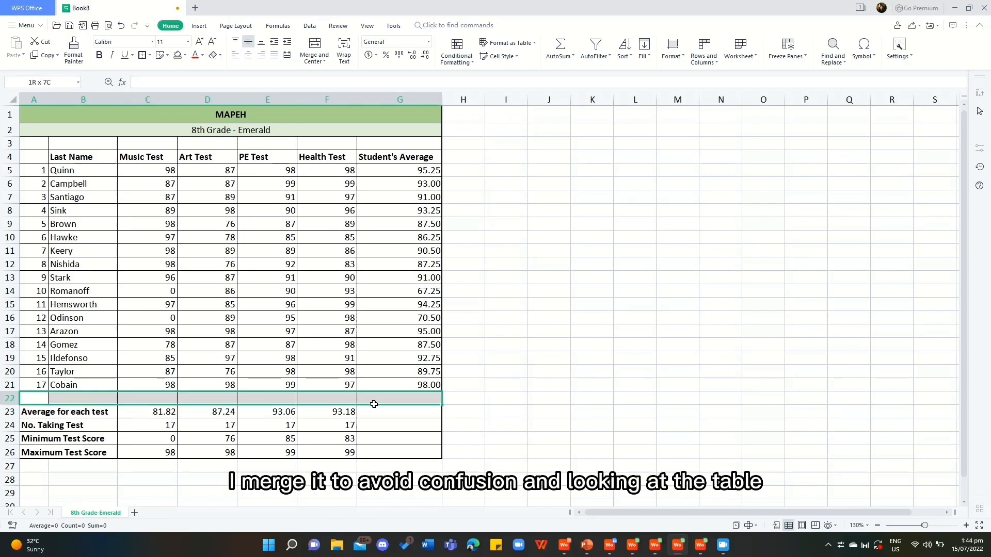
click(315, 44)
click(324, 339)
Set the font size of the MAPEH title to 14.
click(217, 114)
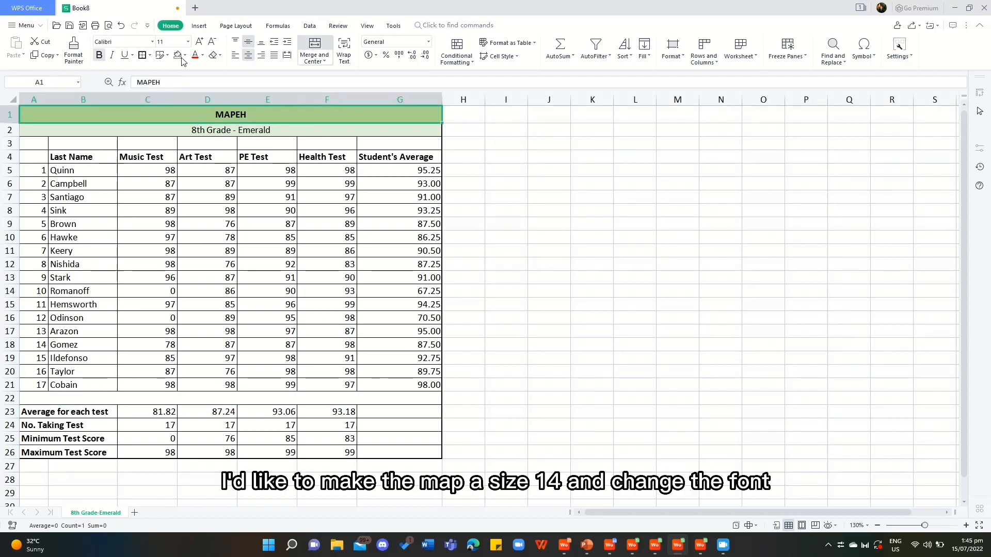
click(169, 42)
text(14)
key(Return)
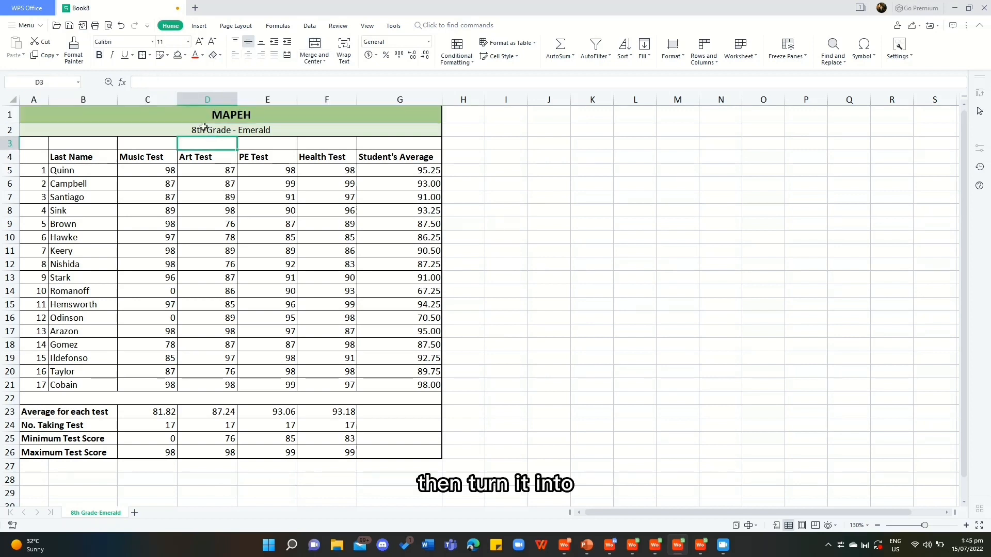
Change the font of the MAPEH title and the 8th Grade - Emerald row to Baskerville.
ctrl+click(194, 131)
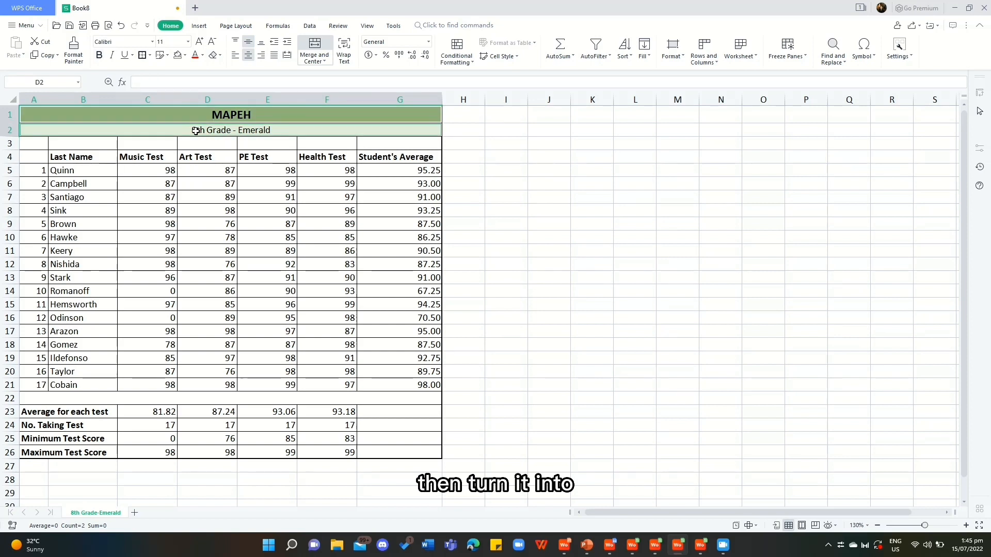
click(152, 41)
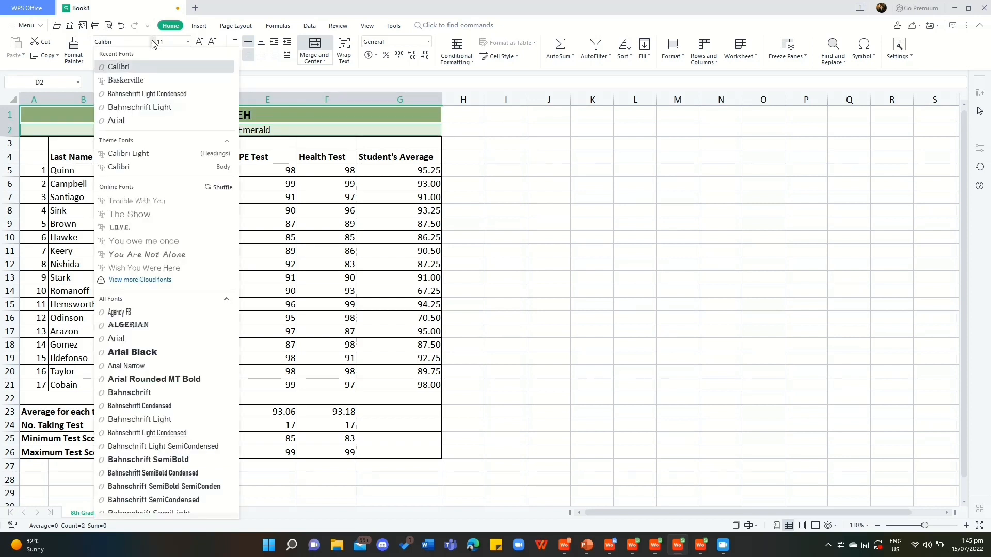
click(145, 81)
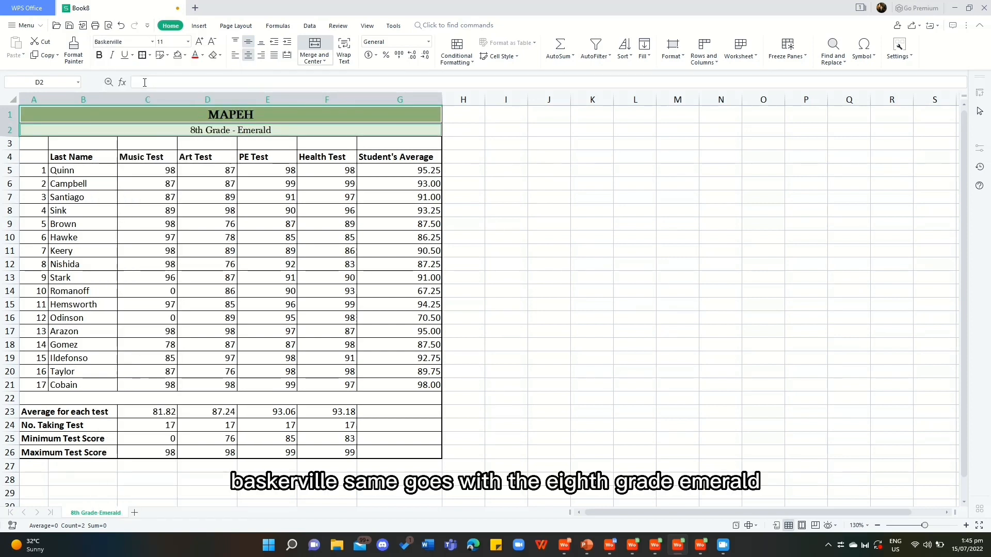
click(170, 208)
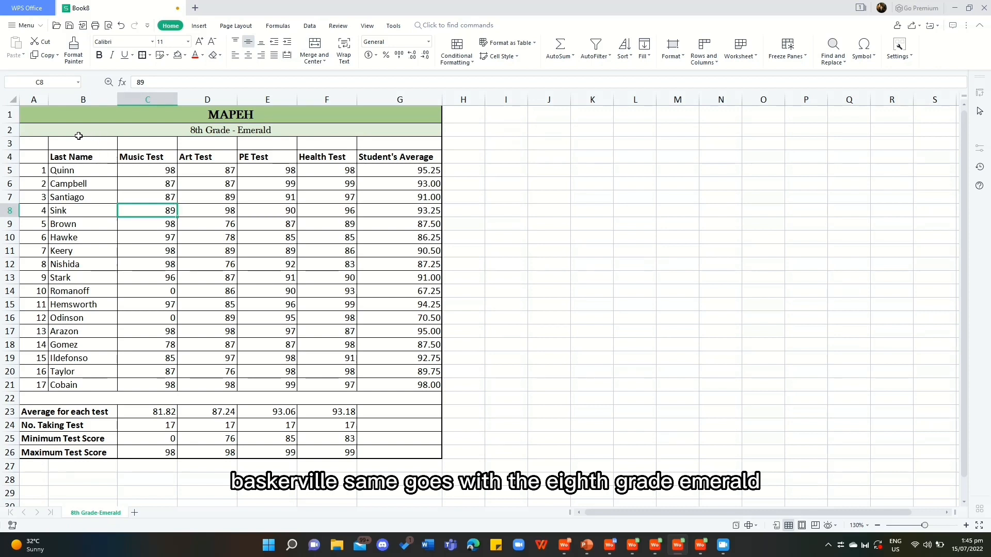
Center the column headers from Last Name to Student's Average, B4:G4, after trying right and left alignment.
drag(70, 157, 364, 159)
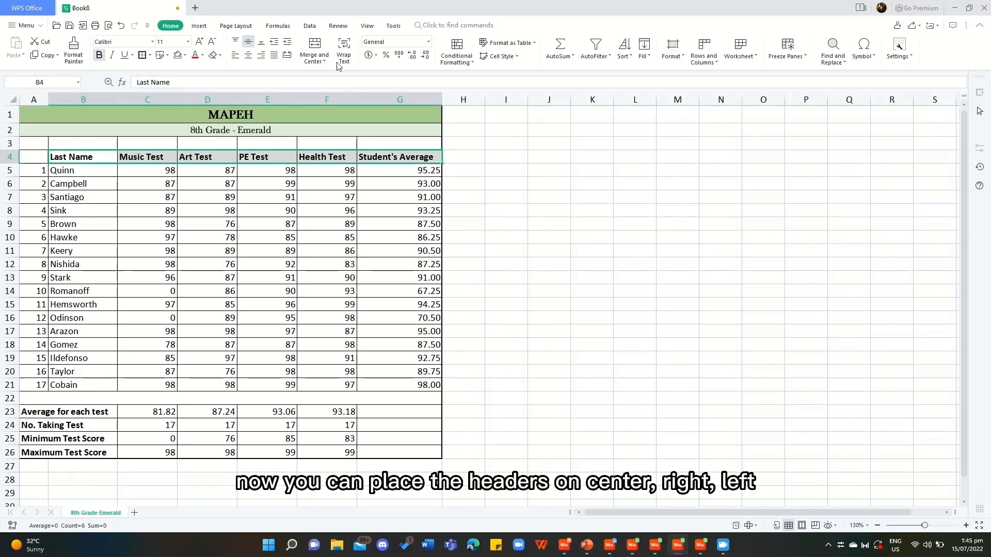
click(248, 55)
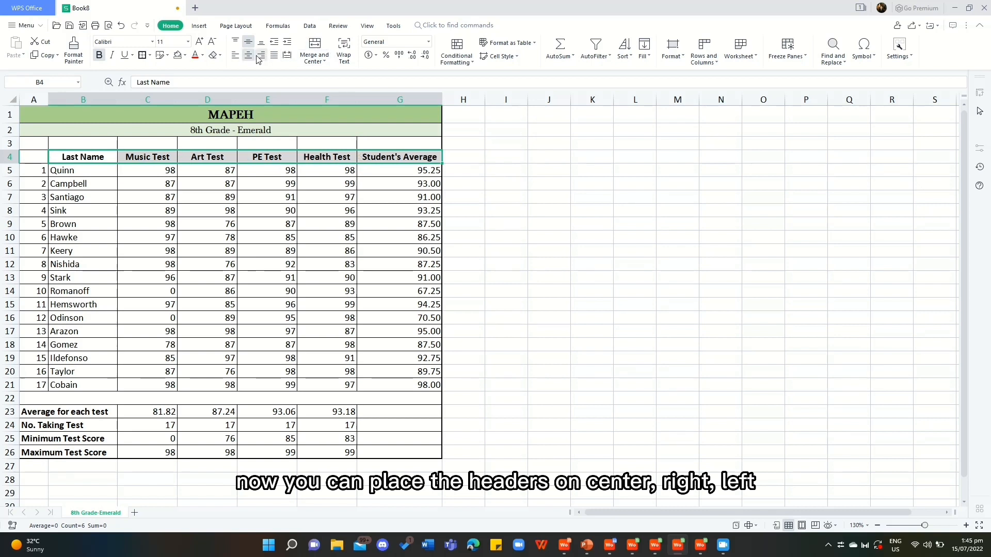
click(261, 55)
click(235, 55)
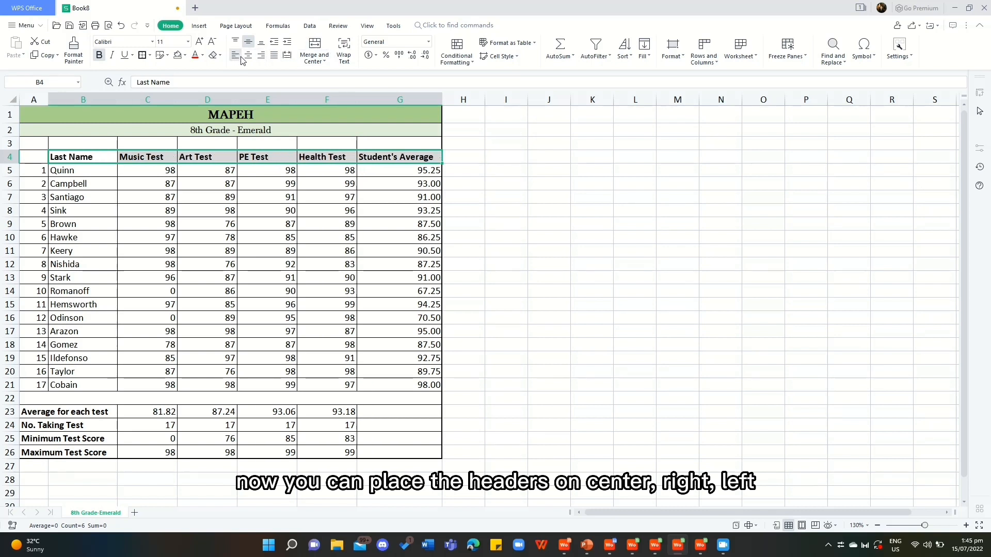
click(248, 57)
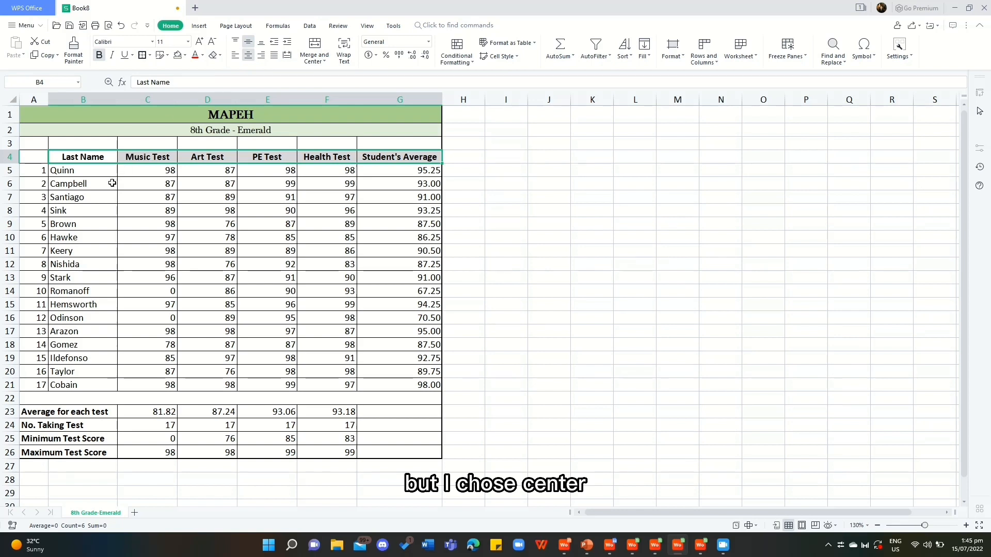
Center the students' last names in B5:B21.
drag(80, 173, 101, 389)
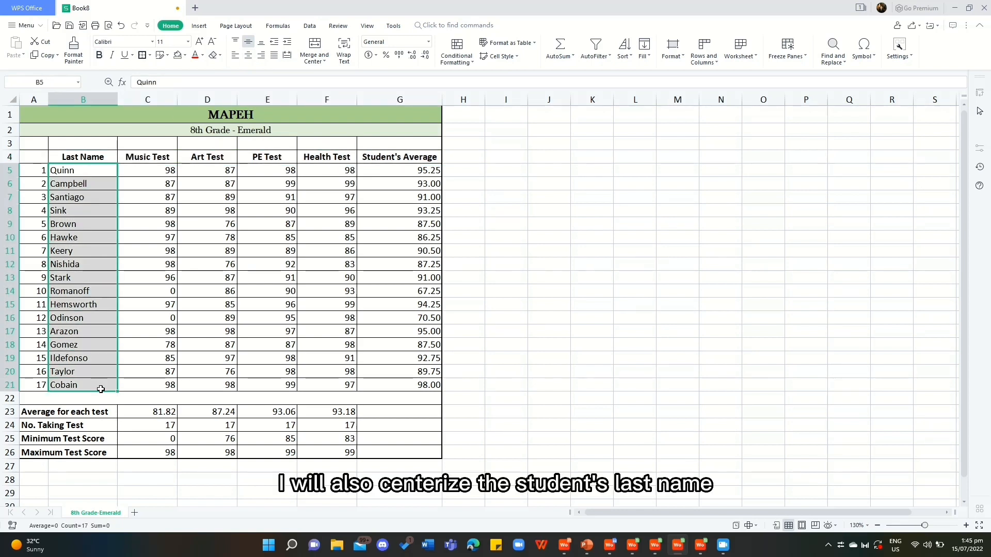
click(250, 58)
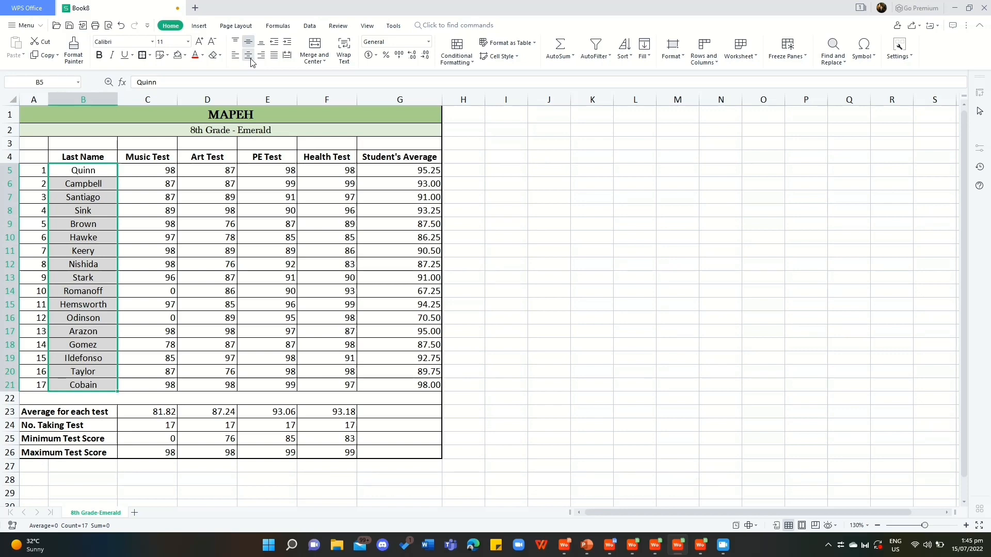
click(241, 212)
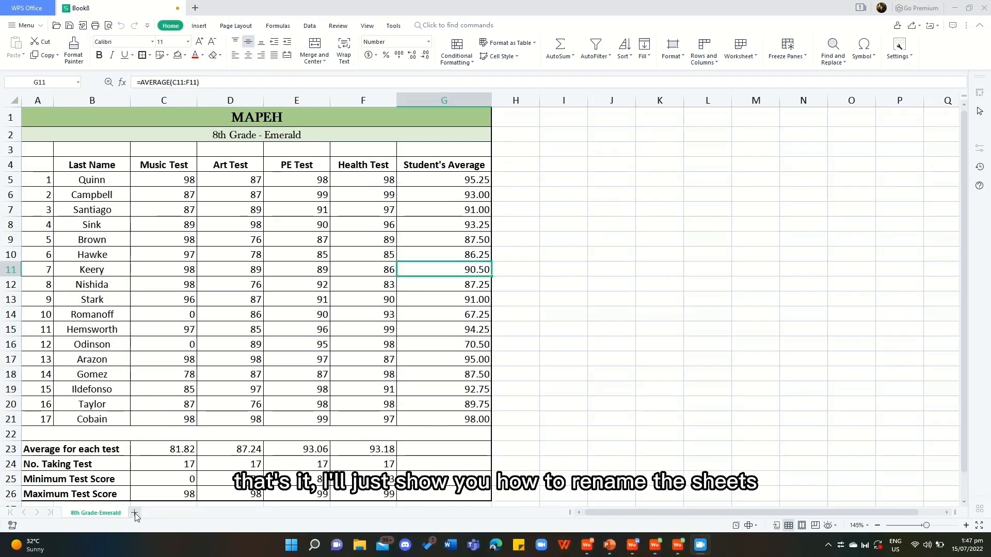
Add a new worksheet and rename it 8th Grade - JADE.
click(135, 514)
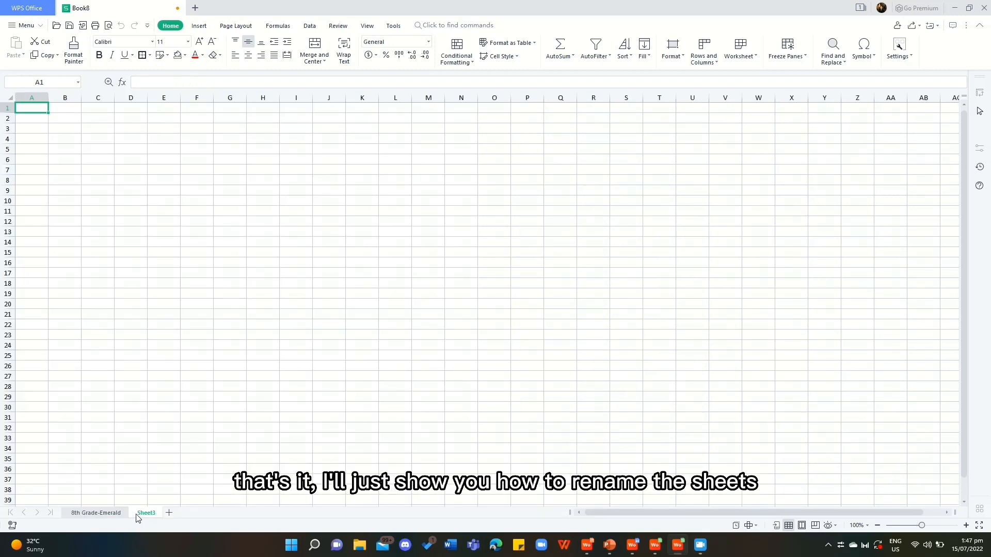
double_click(146, 514)
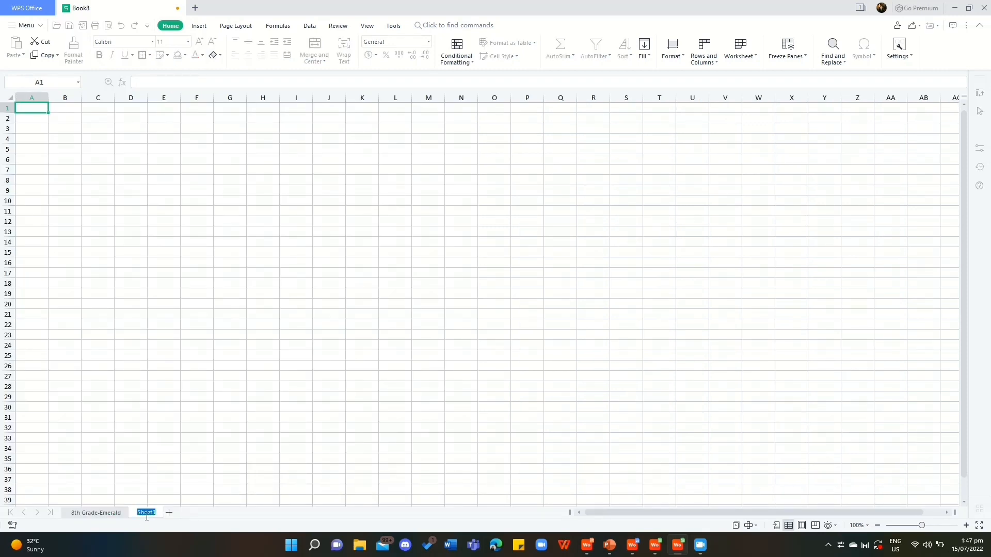
text(8th Grade - Jad)
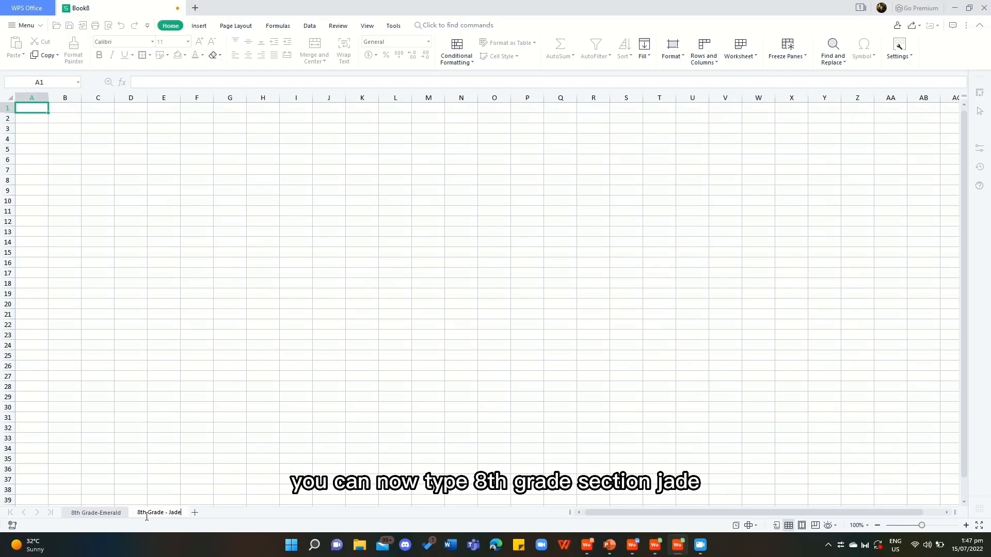
key(Return)
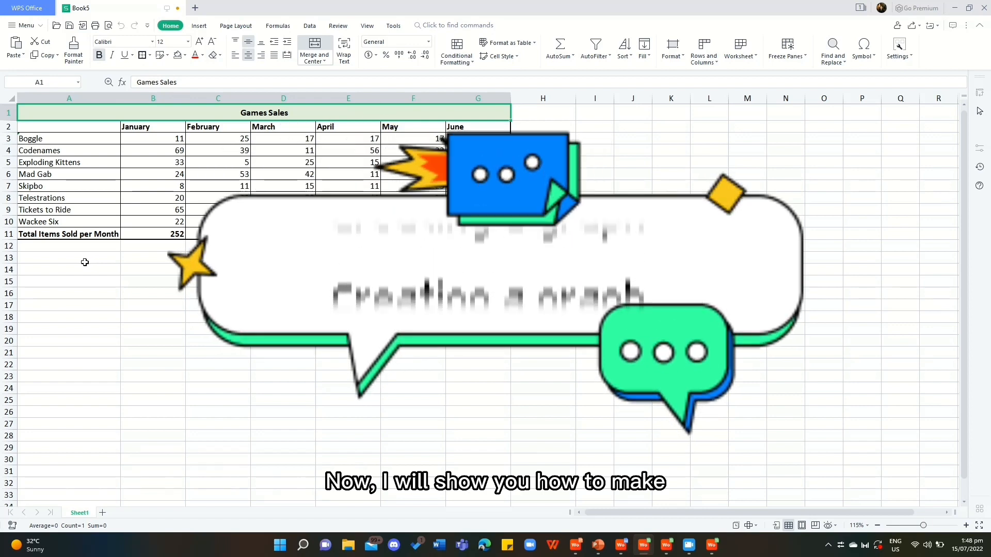
In the Games Sales workbook, insert a default column chart from A1:G10, leaving out the monthly totals row.
click(83, 141)
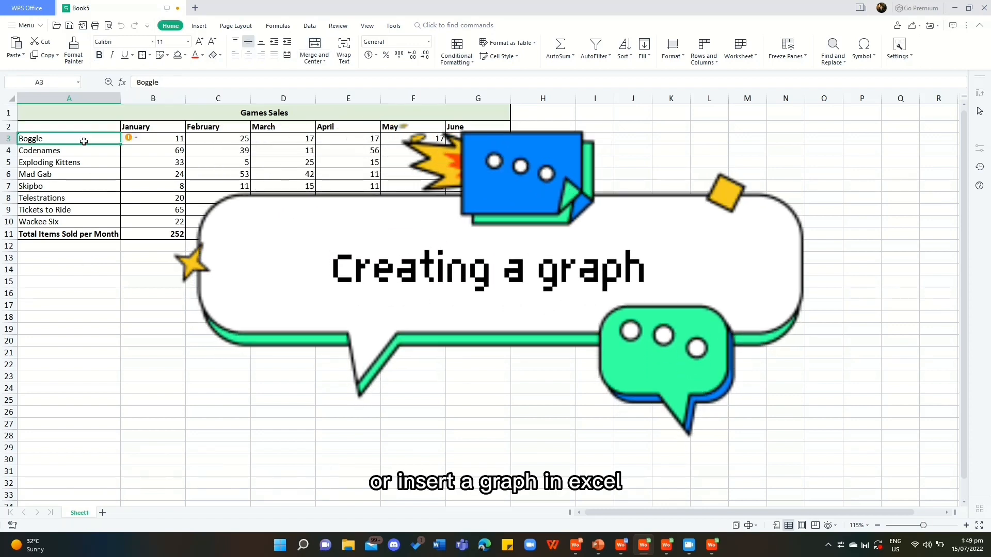
click(65, 113)
drag(65, 113, 476, 223)
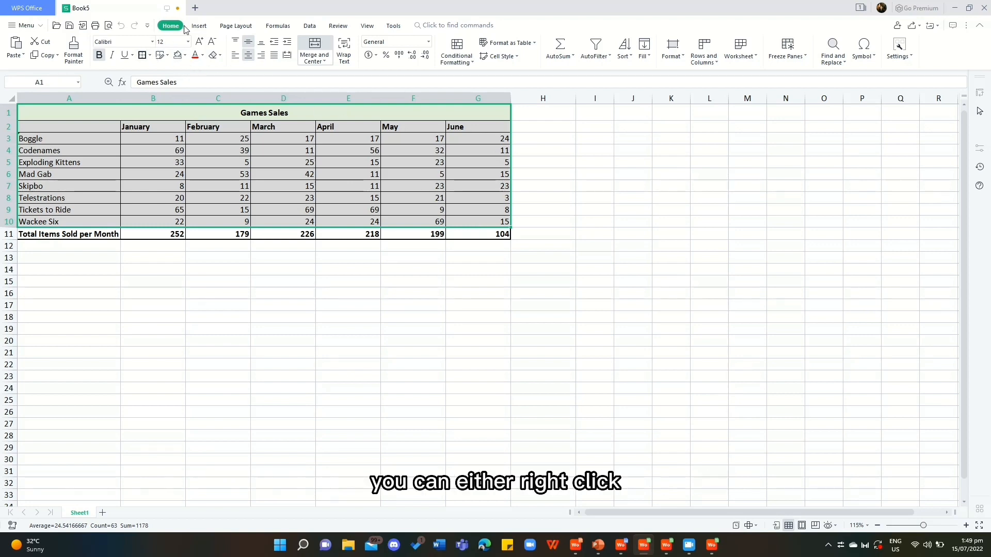
right_click(258, 146)
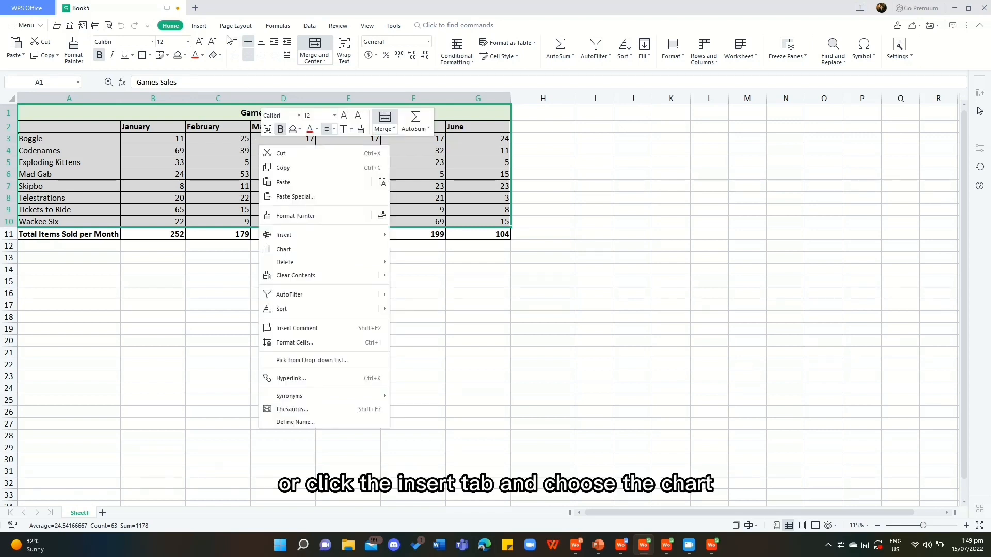
click(204, 27)
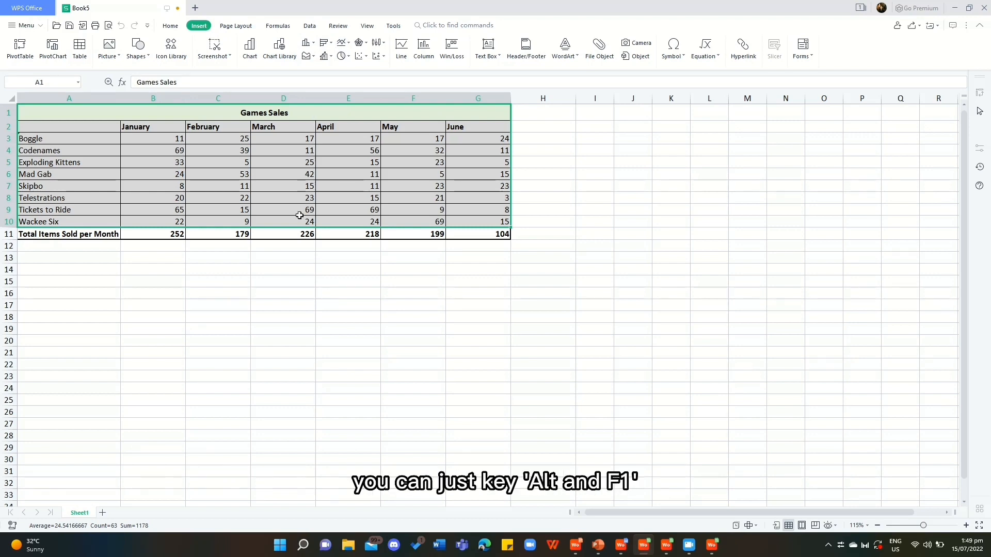
key(alt+F1)
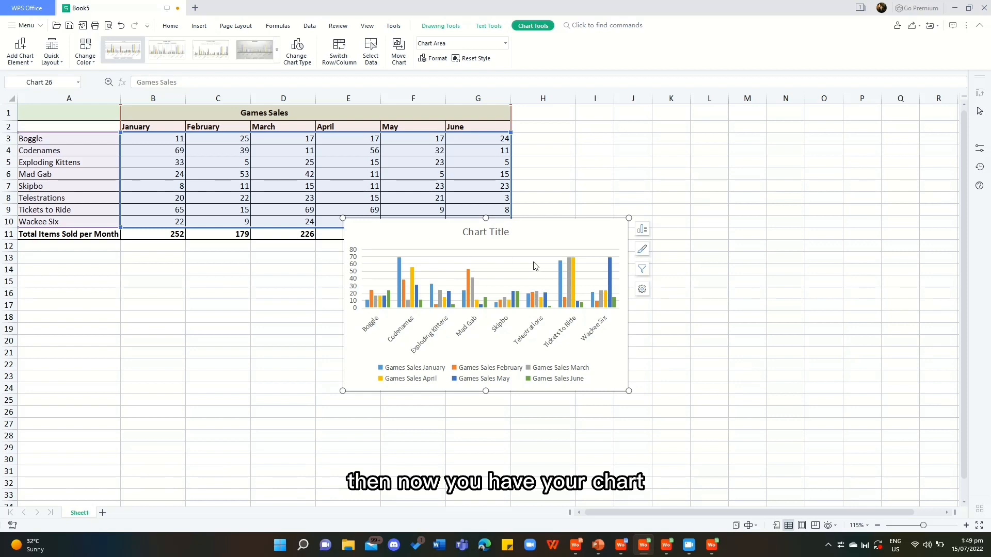
Move the chart below the Games Sales table and enlarge it to span columns A to G, from row 13 to about row 32.
drag(541, 228, 216, 265)
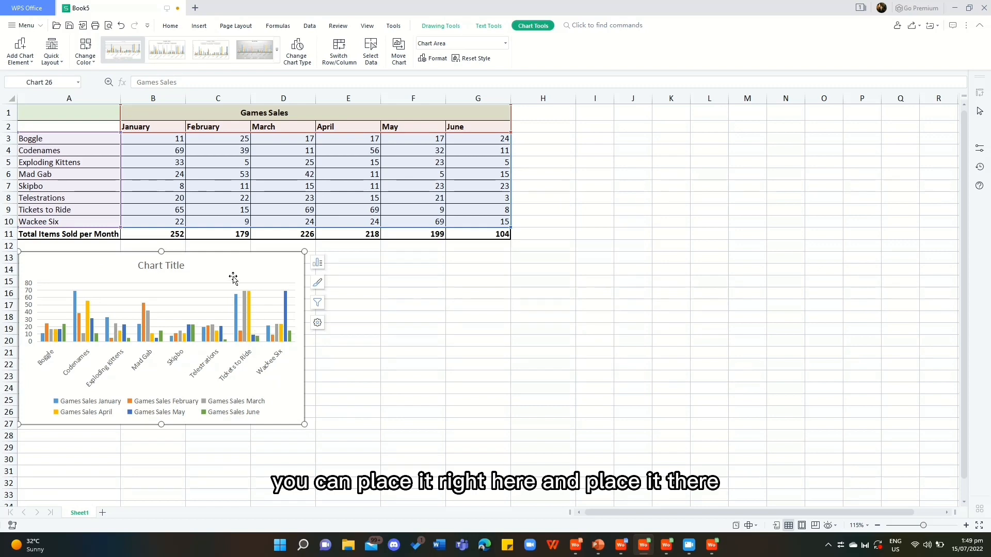
mouse_move(233, 279)
mouse_down()
mouse_move(387, 270)
mouse_move(407, 281)
mouse_move(407, 297)
mouse_move(607, 257)
mouse_move(775, 175)
mouse_move(581, 297)
mouse_move(236, 265)
mouse_move(233, 277)
mouse_up()
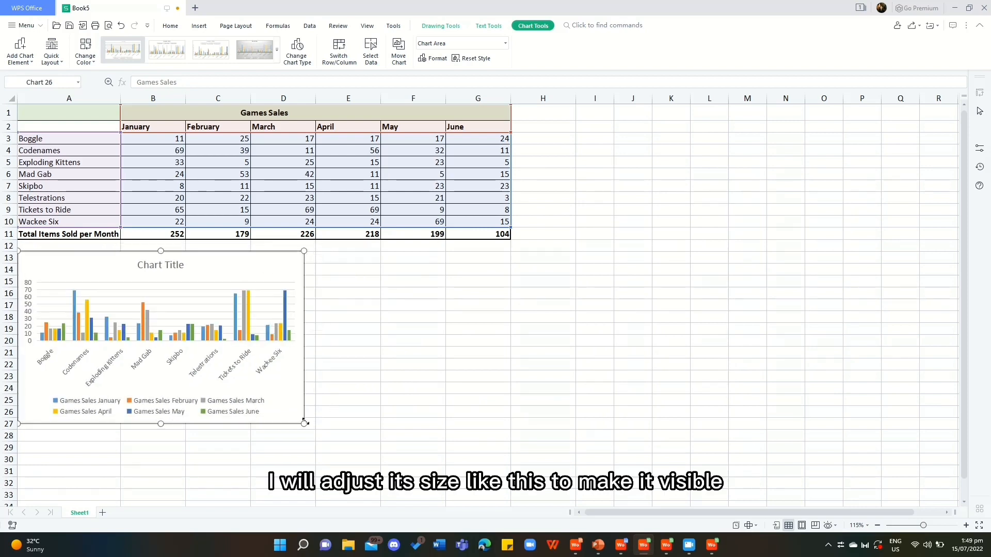
drag(305, 422, 511, 485)
Replace the chart's placeholder title with Games Sales.
double_click(273, 266)
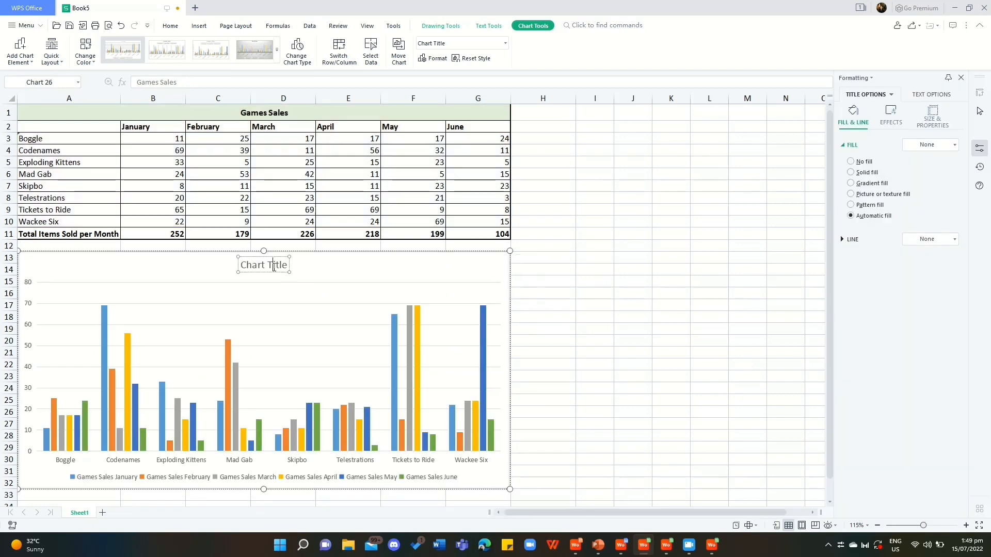
triple_click(274, 266)
text(Ga)
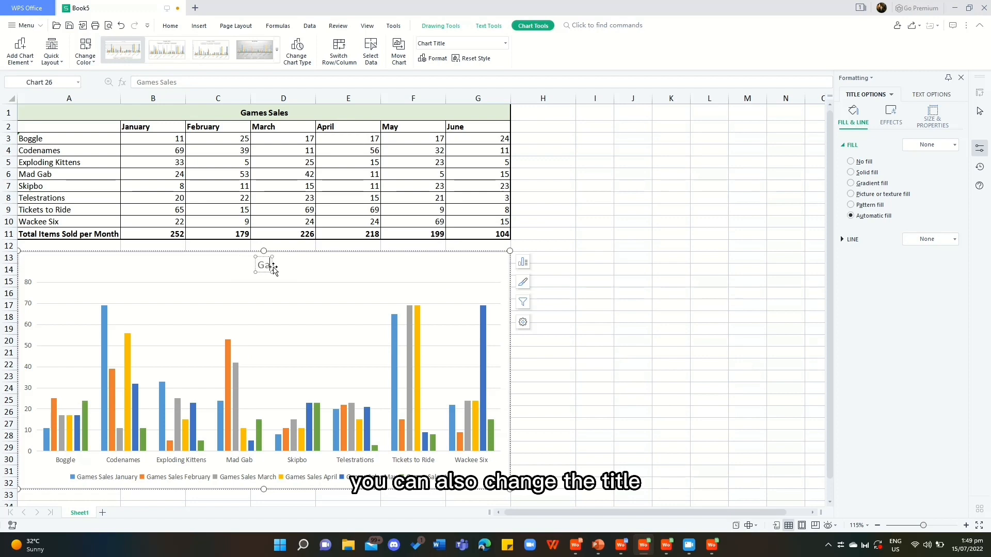
text(mes Sales)
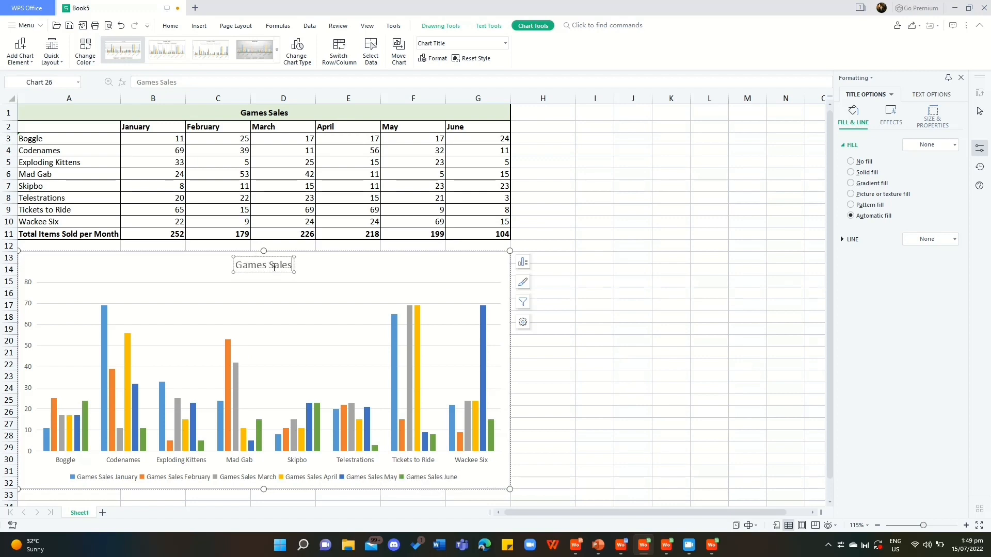
click(416, 257)
Try the chart legend on the left side, then place it on the right side of the chart.
click(524, 263)
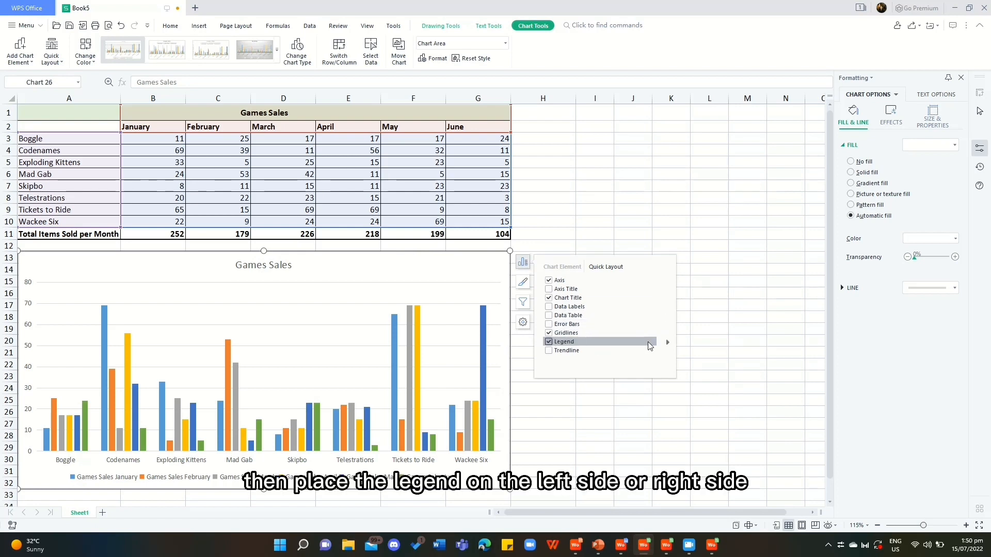
click(668, 343)
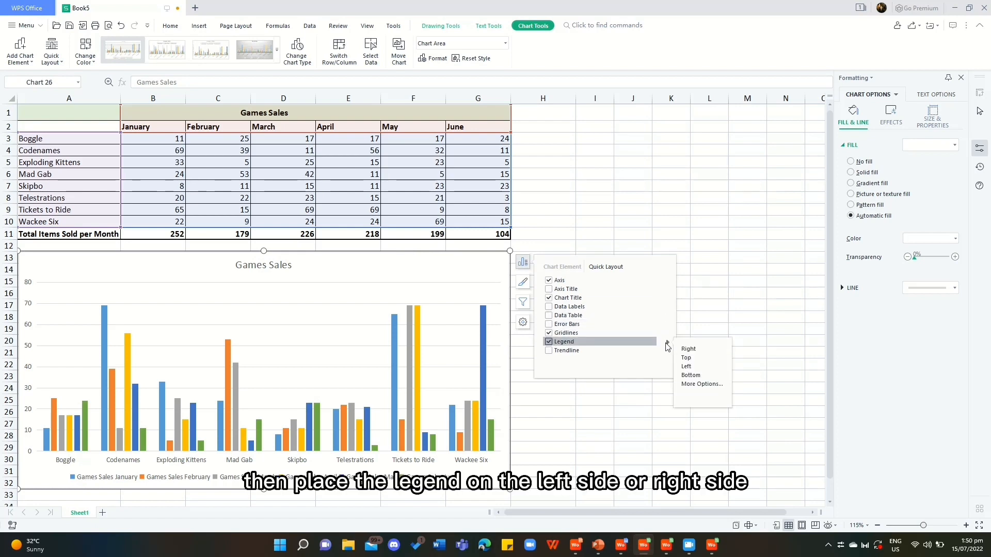
click(685, 367)
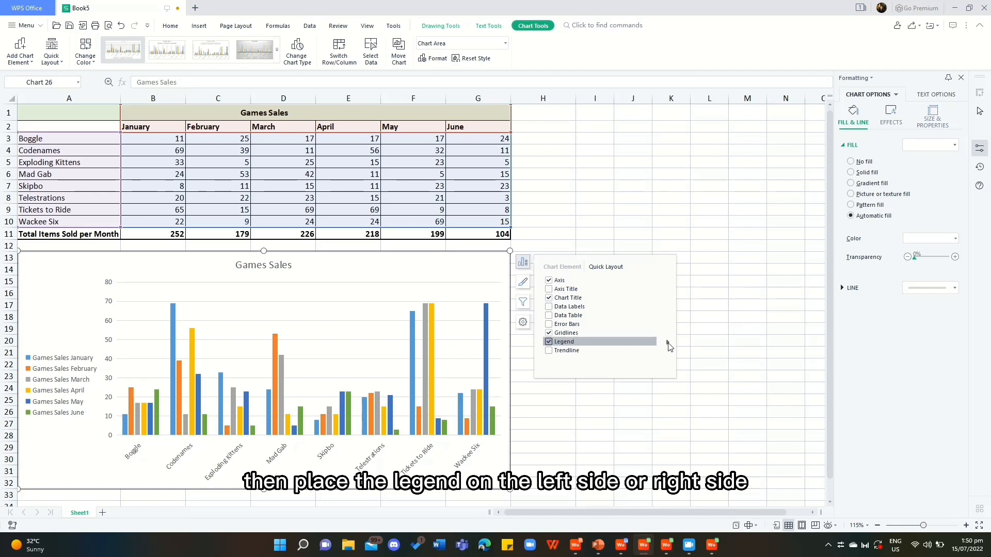
click(694, 350)
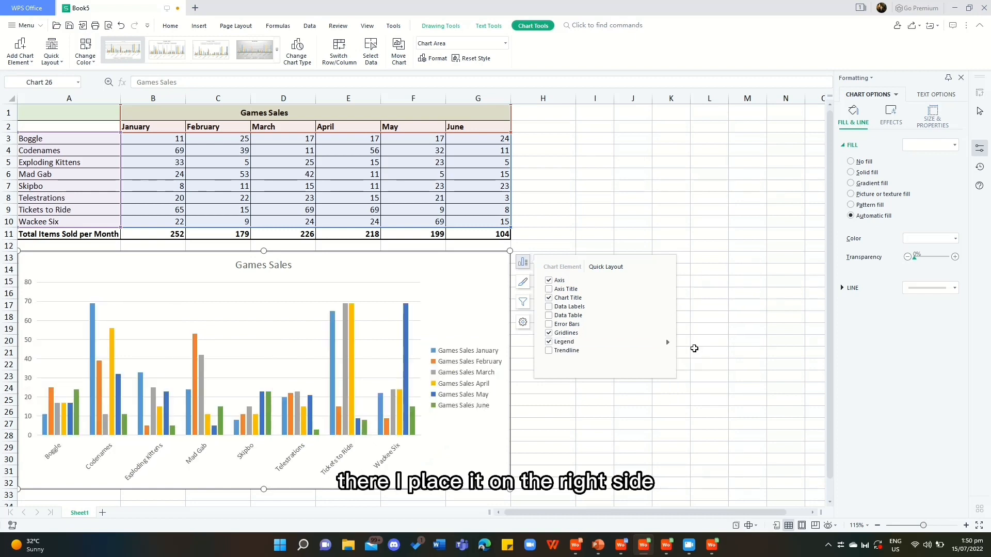
Try the trendline, data table and data labels options on the Games Sales chart, leaving none of them applied.
click(568, 352)
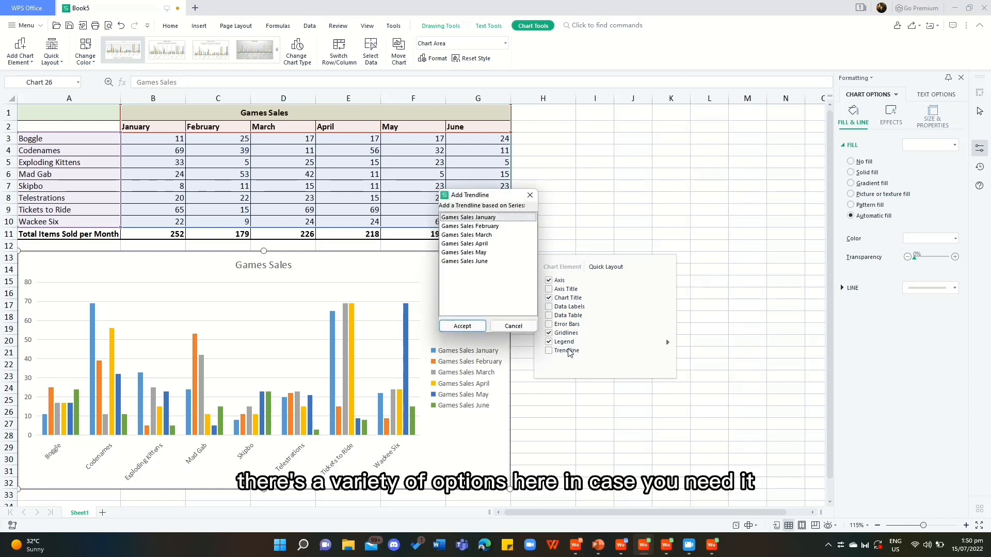
click(530, 195)
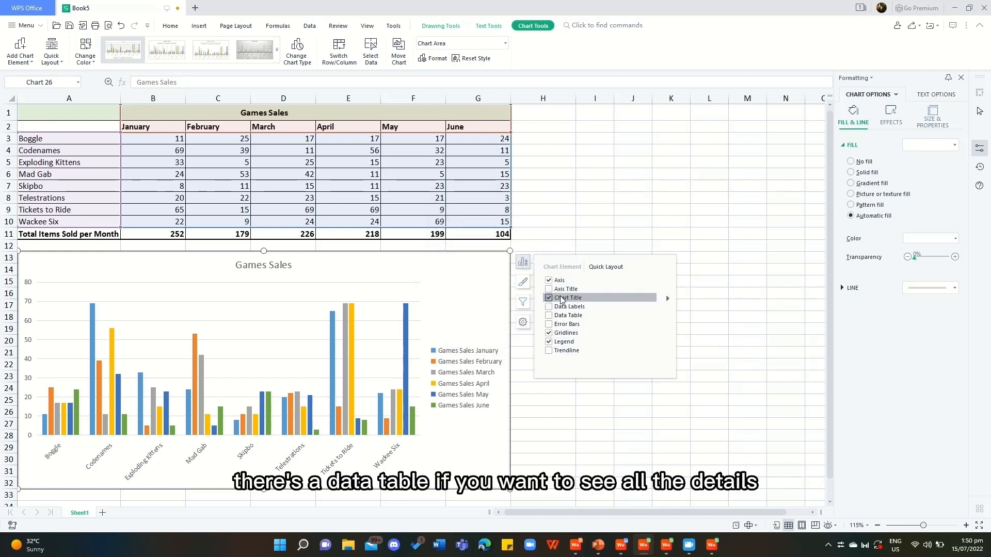
click(561, 320)
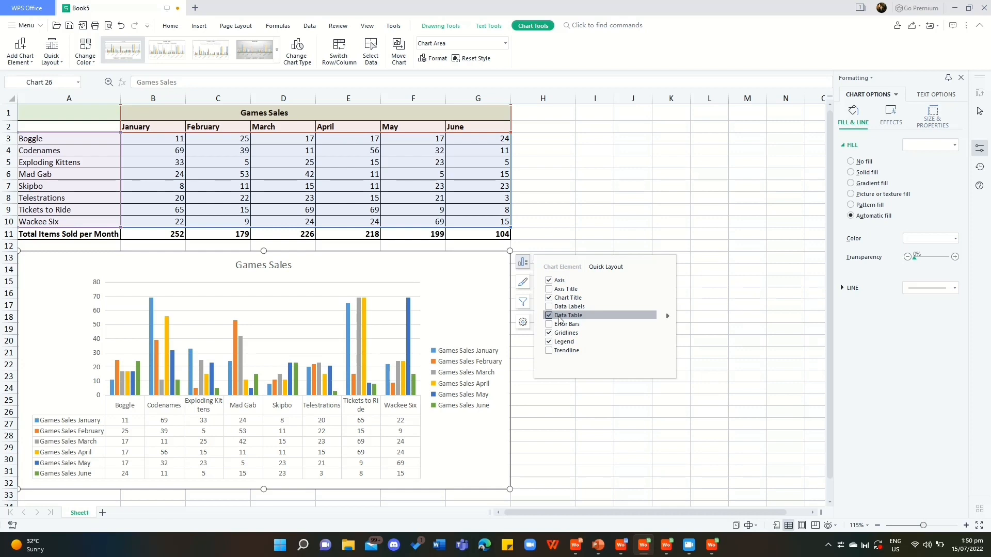
click(559, 319)
click(557, 308)
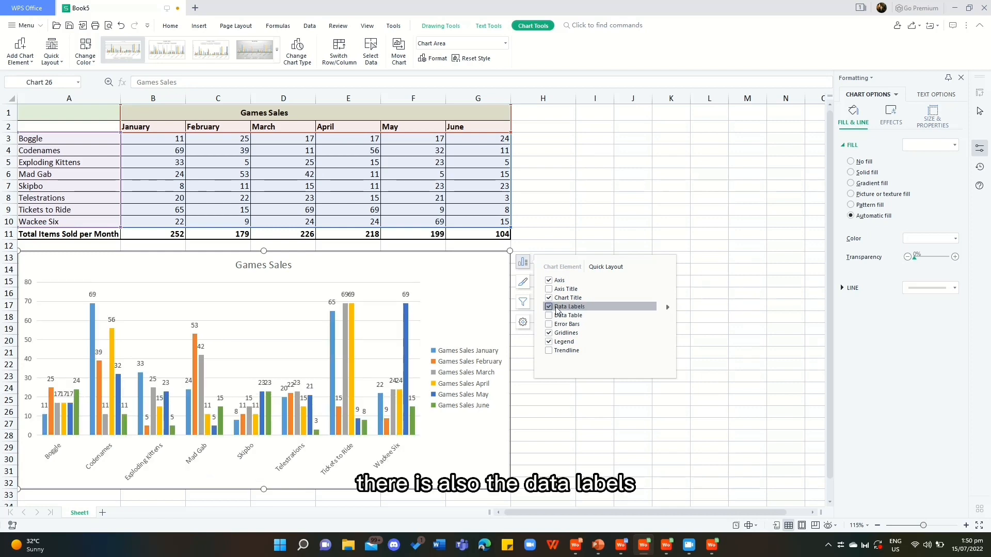
click(557, 308)
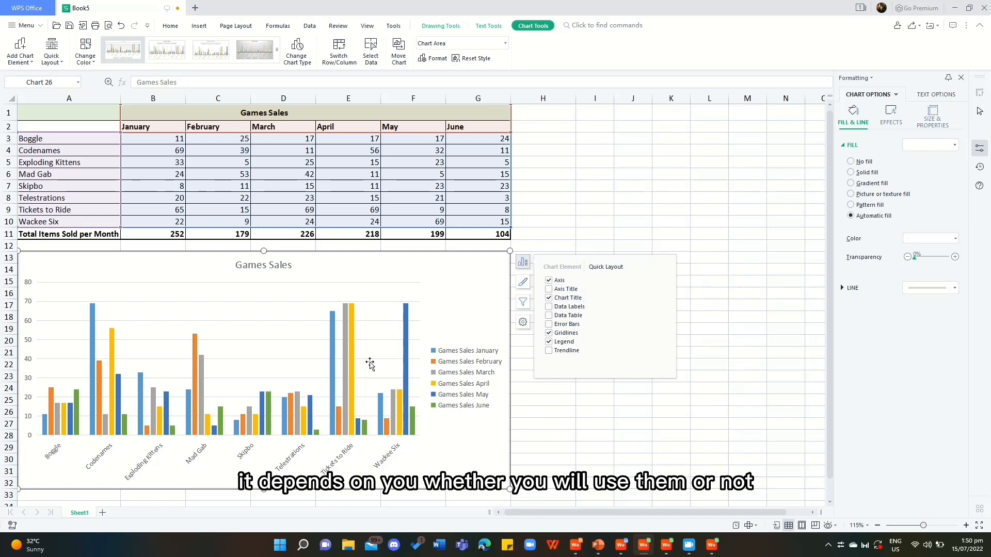
Insert the round university logo picture from Downloads and place it on the chart just above the legend.
click(195, 27)
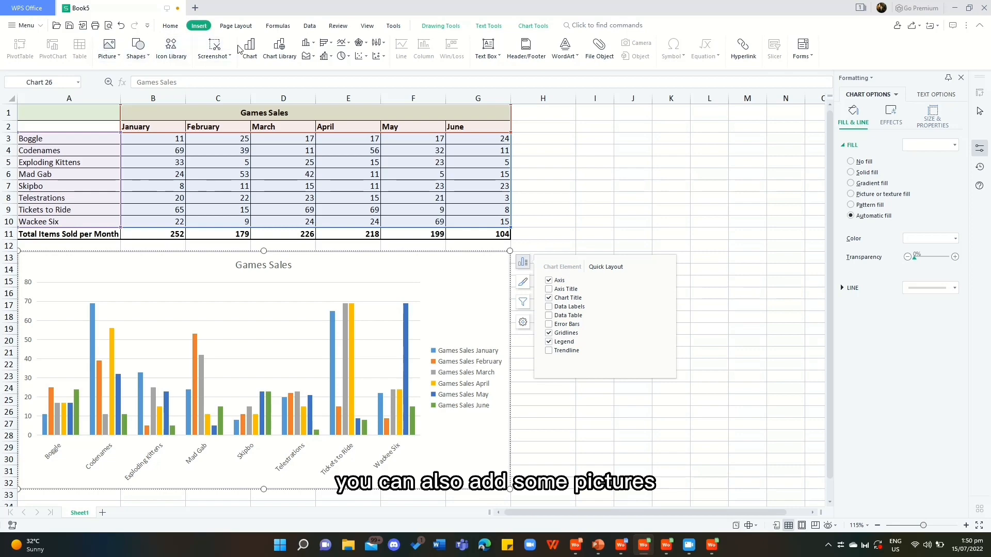
click(124, 49)
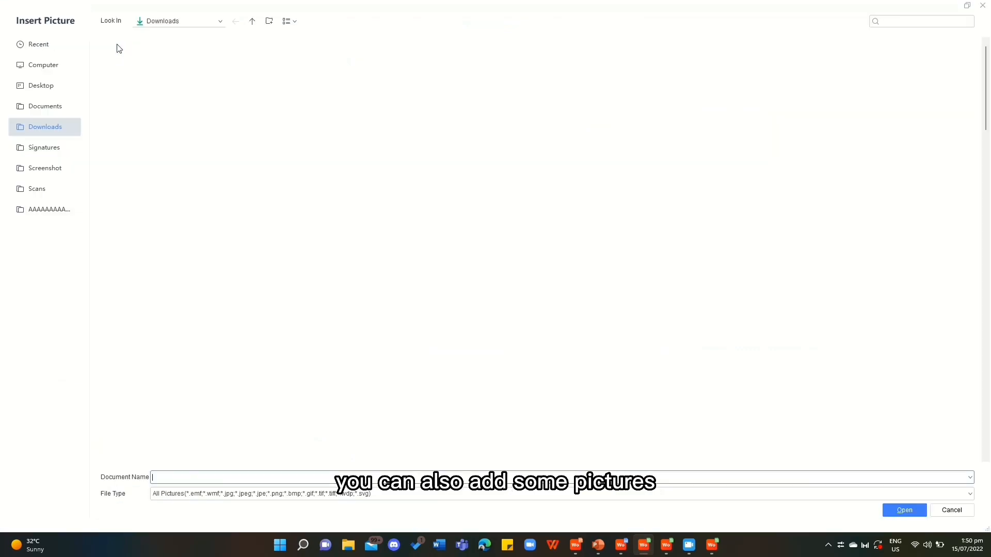
double_click(716, 243)
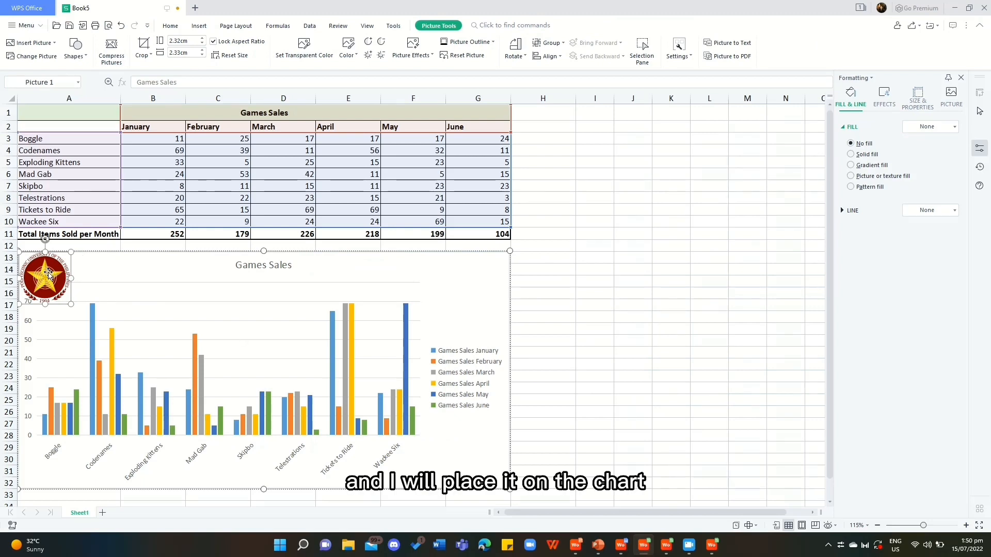
drag(48, 273, 466, 306)
click(527, 274)
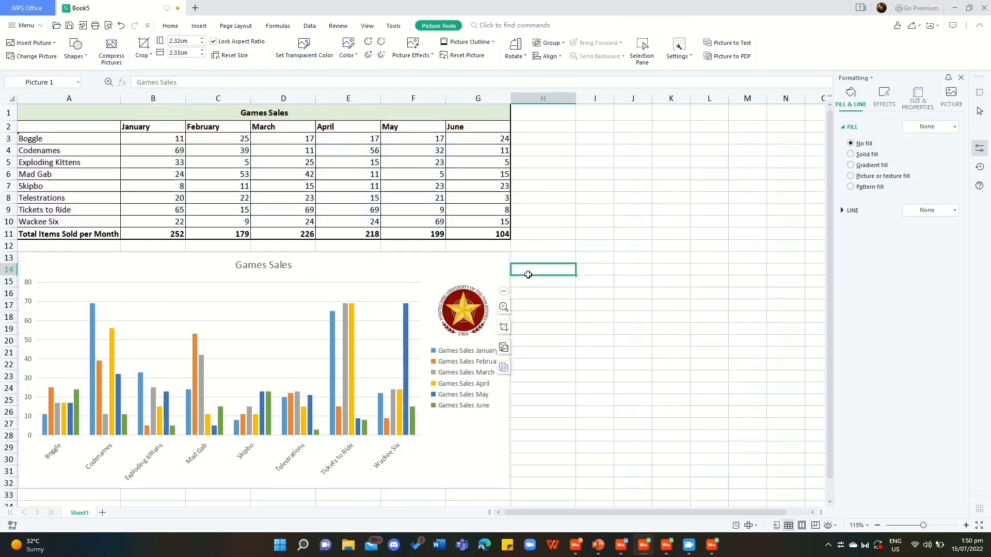
Shrink the logo on the chart to about 2.05 cm high by 2.06 cm wide.
click(471, 293)
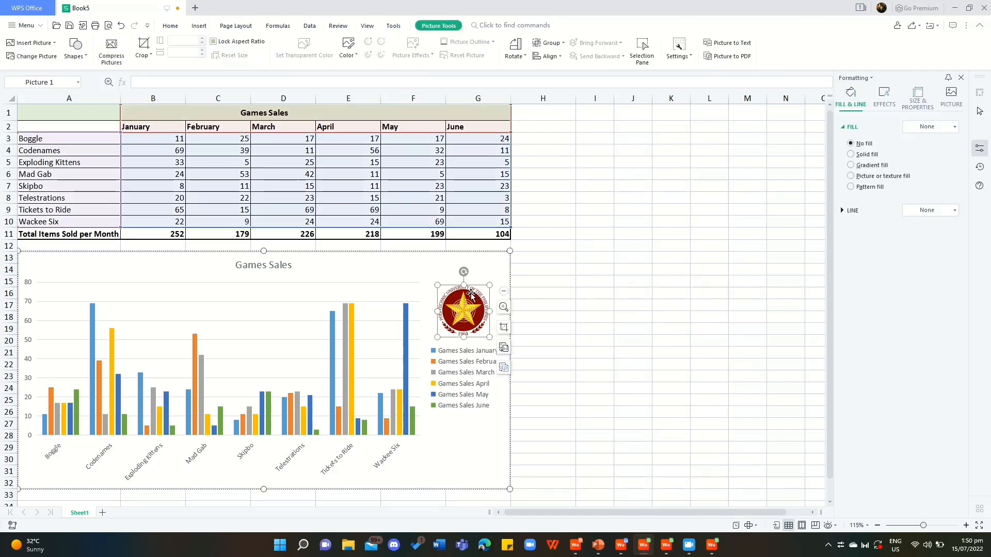
drag(438, 284, 450, 312)
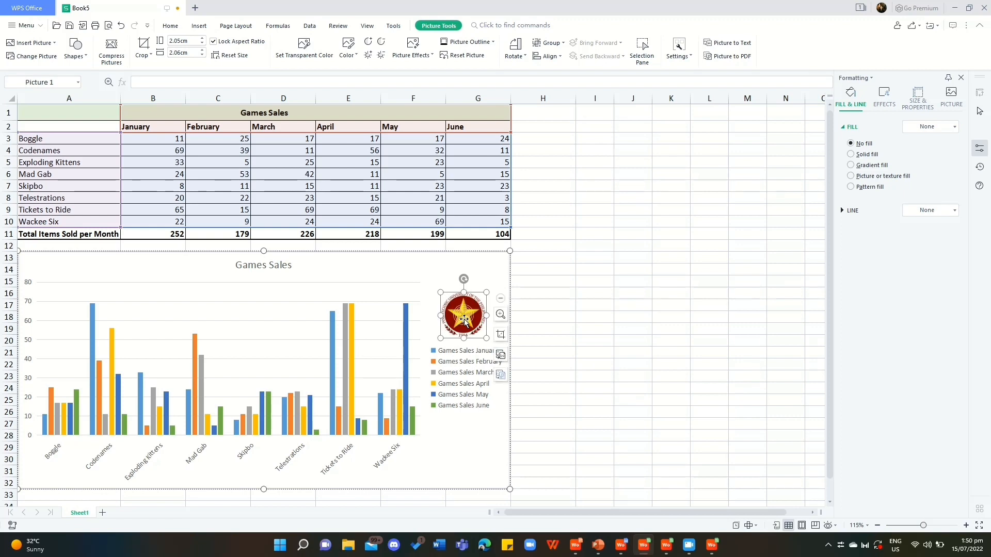
click(583, 272)
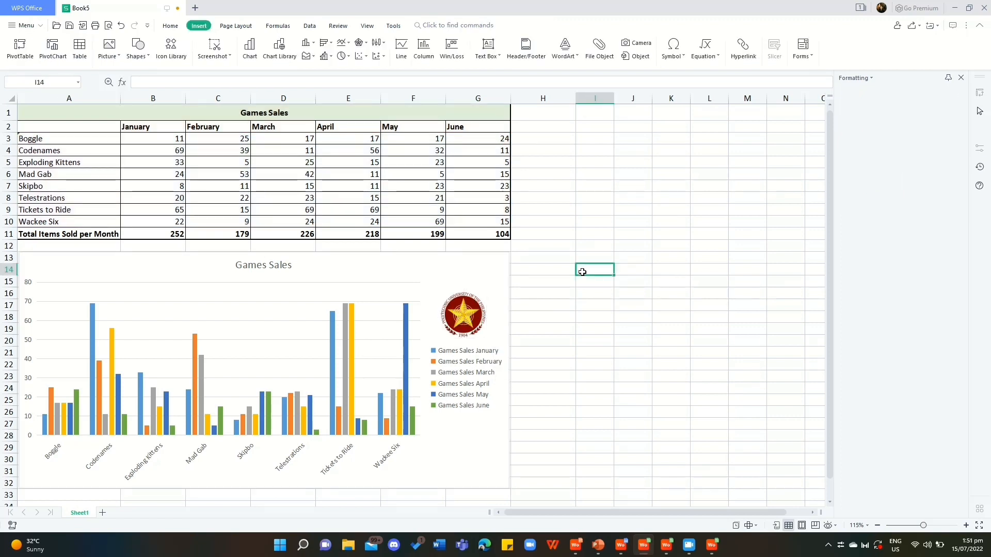
Apply the built-in chart style Style7 to the Games Sales chart.
click(443, 273)
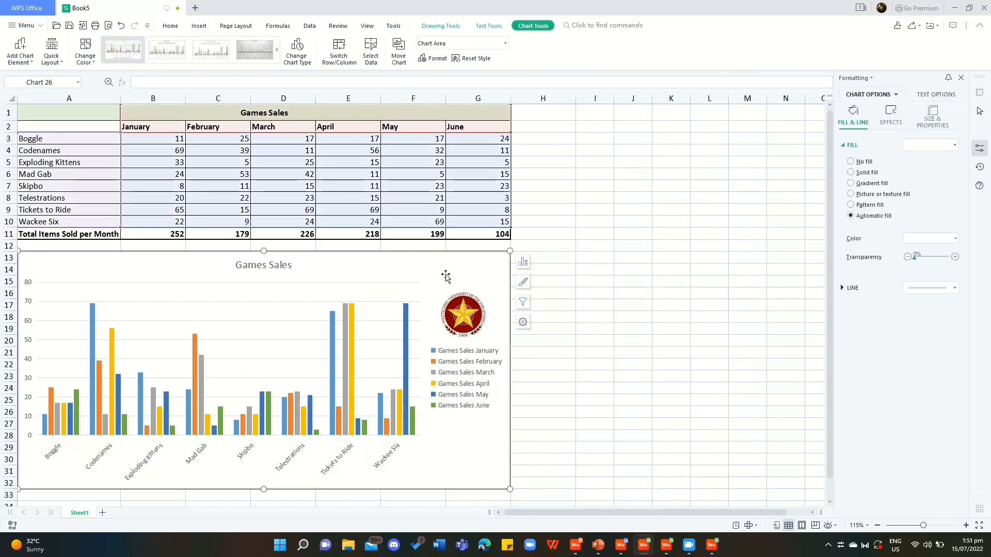
click(277, 49)
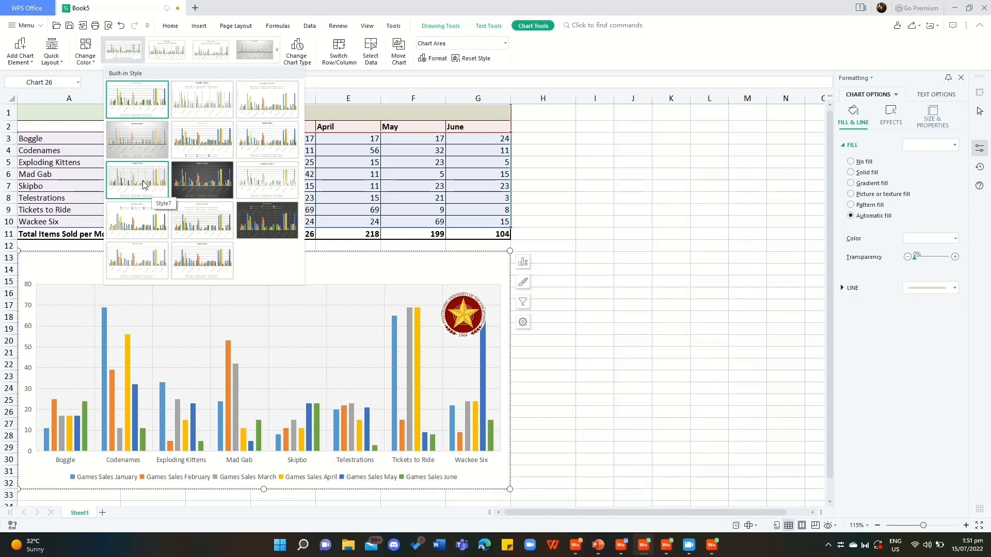
click(144, 185)
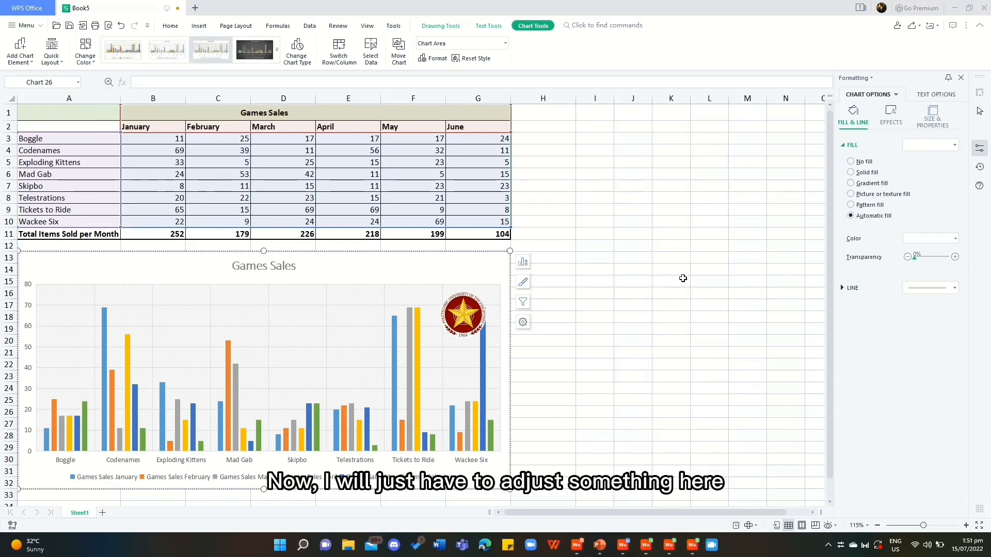
Place the chart legend back on the right side of the chart, beneath the logo.
click(523, 262)
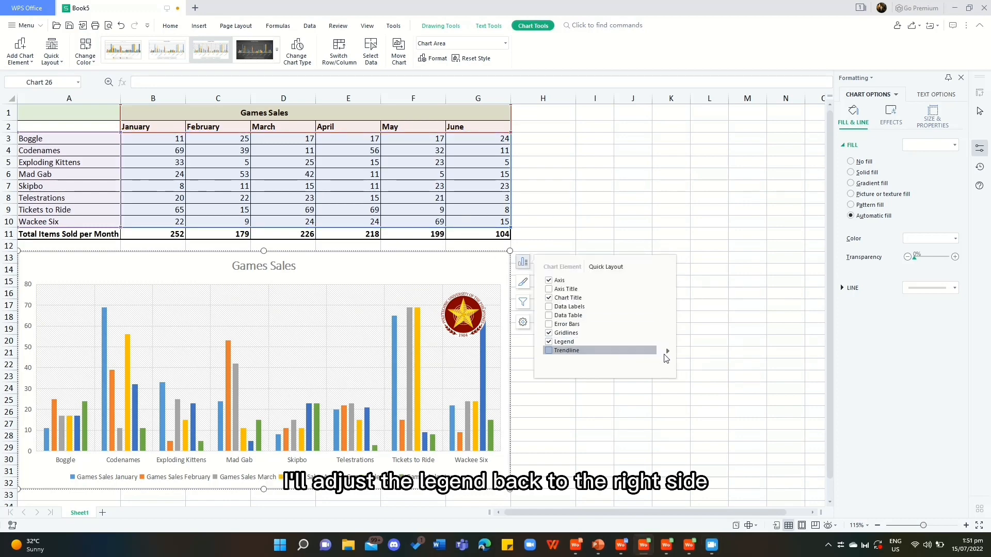
click(668, 352)
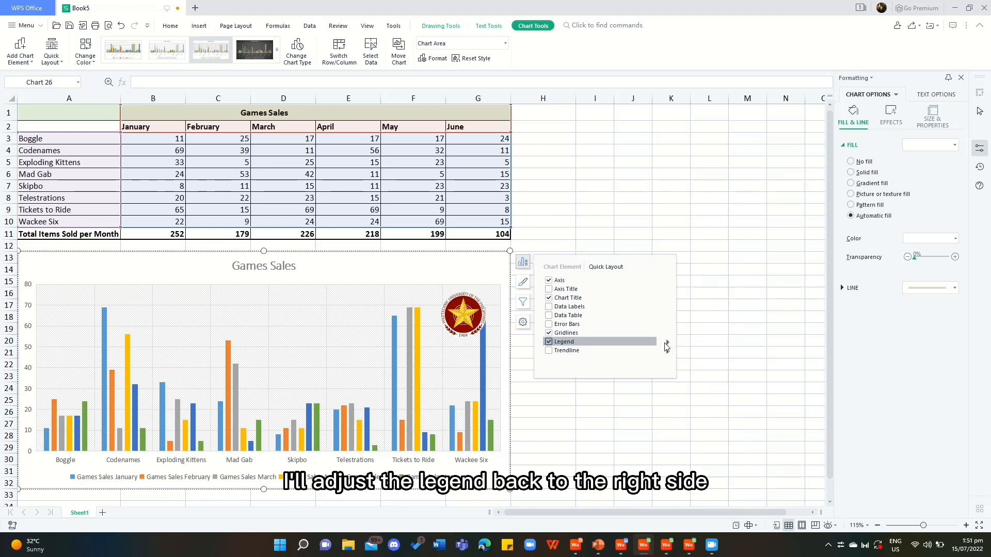
click(688, 348)
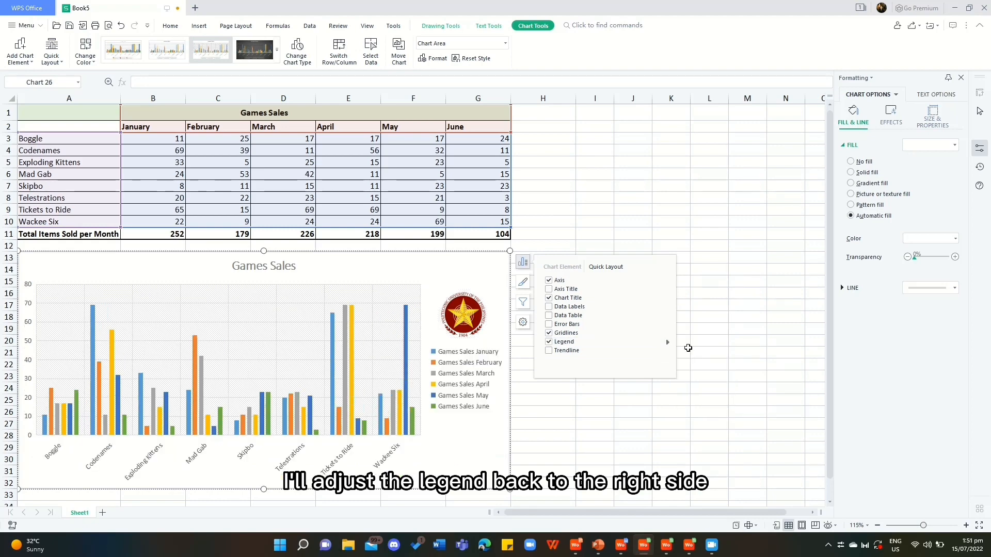
click(553, 428)
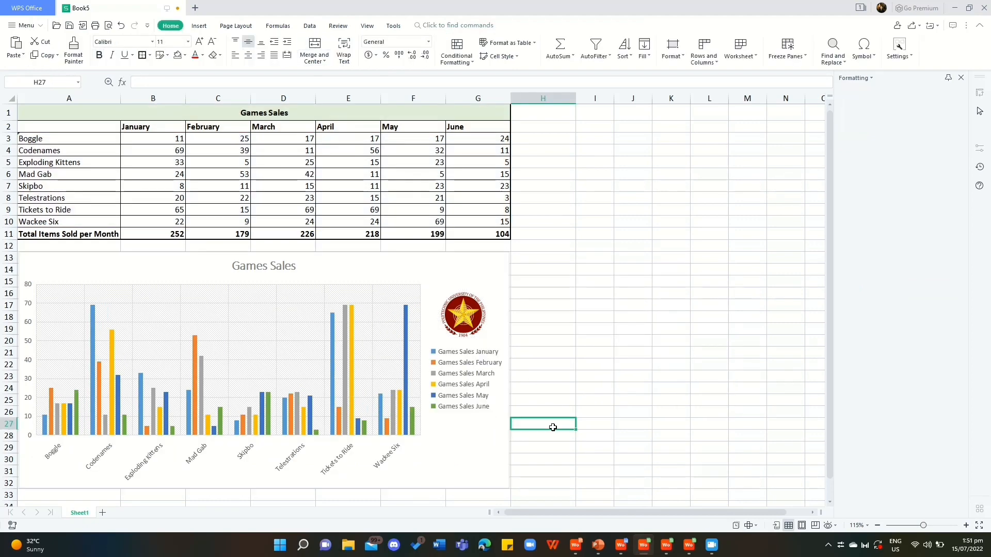
Try the Line with Markers chart type on the Games Sales chart, then undo the change.
click(496, 445)
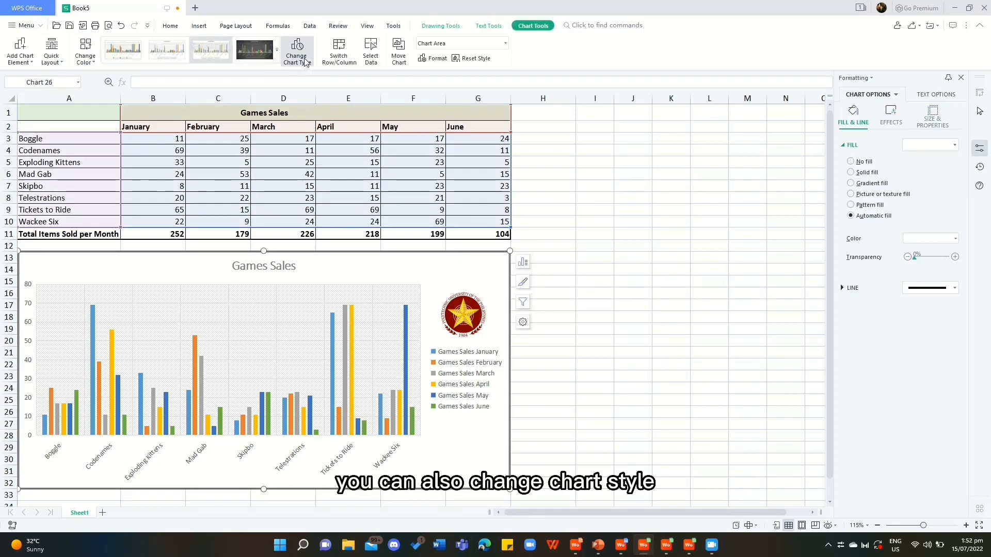
click(297, 52)
click(338, 135)
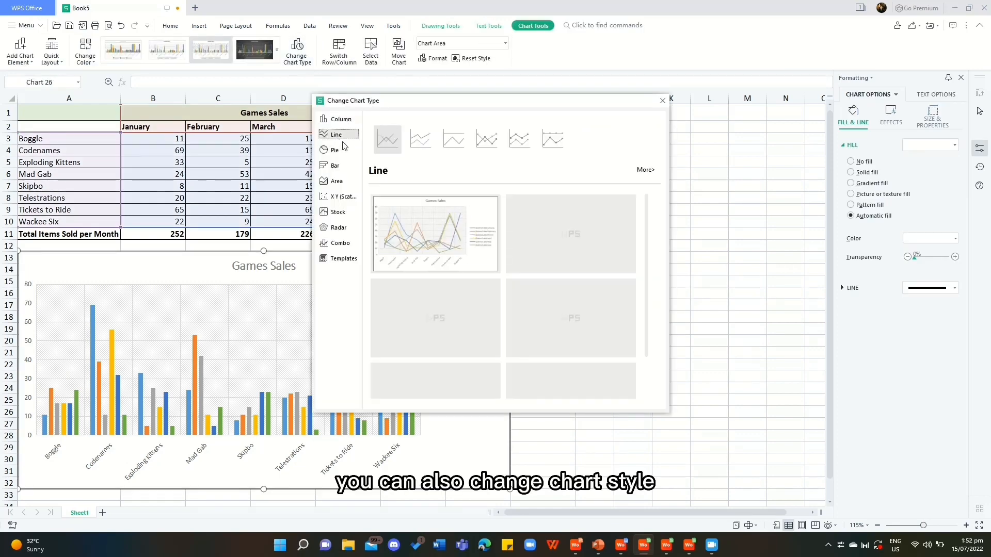
click(487, 139)
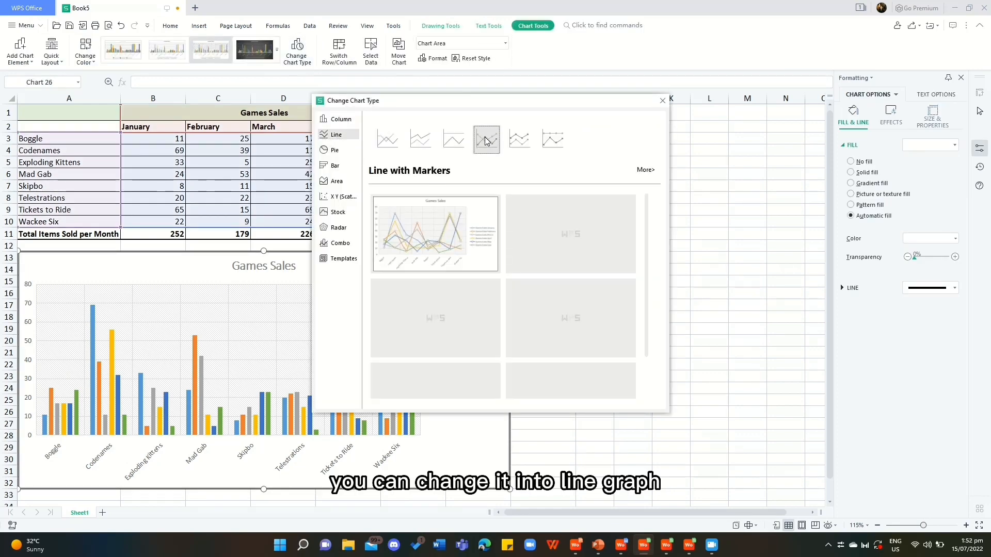
click(435, 235)
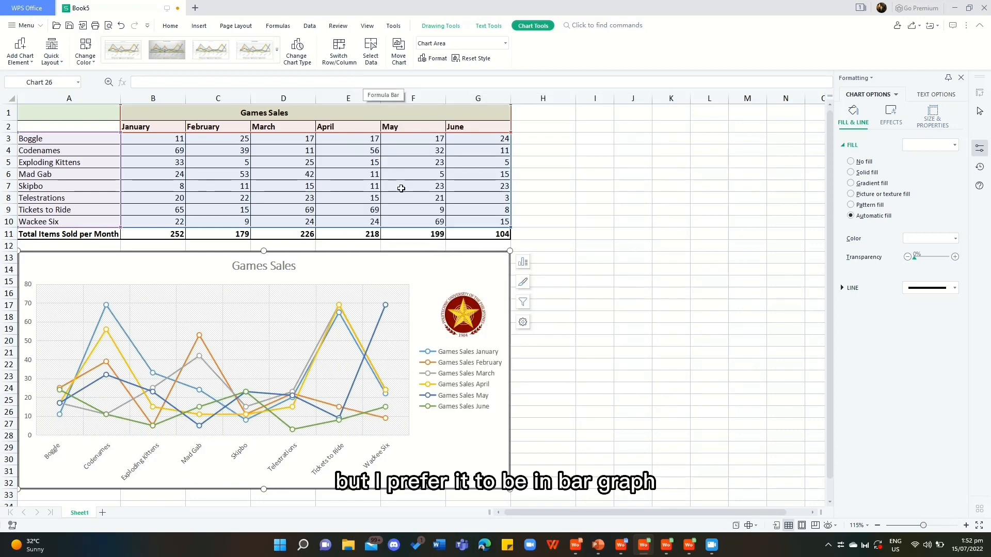
key(ctrl+z)
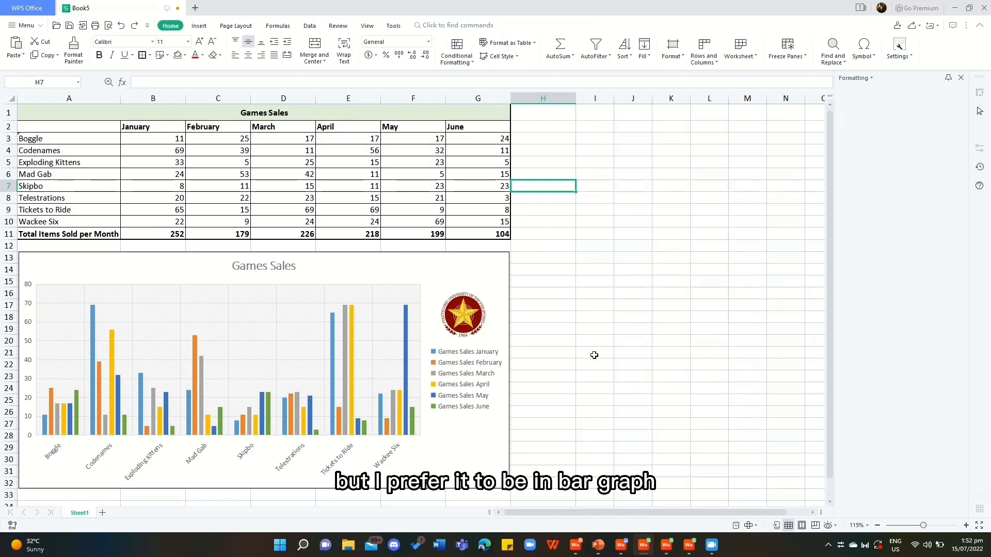
Copy the chart onto a new sheet, positioned at about rows 2 to 22, and return to Sheet1.
right_click(460, 273)
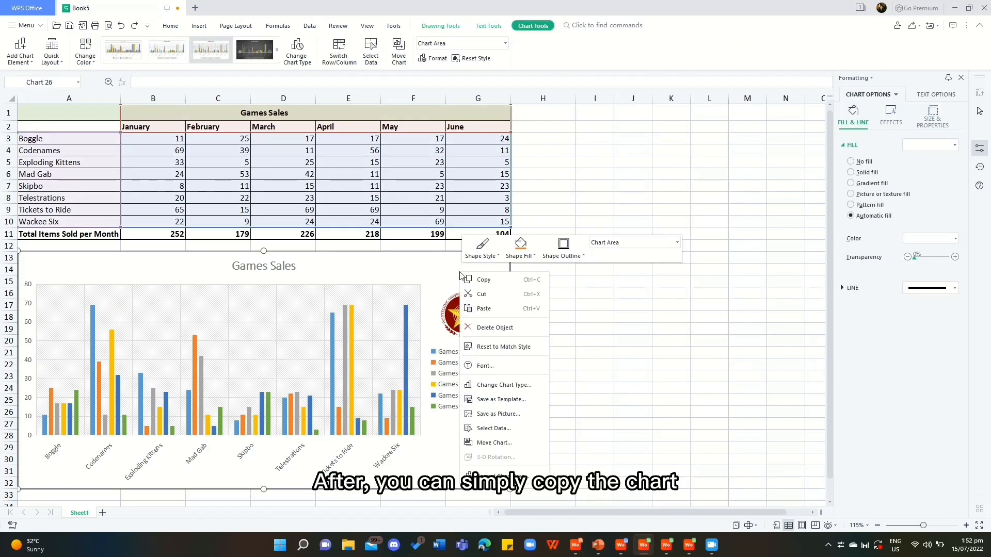
click(478, 280)
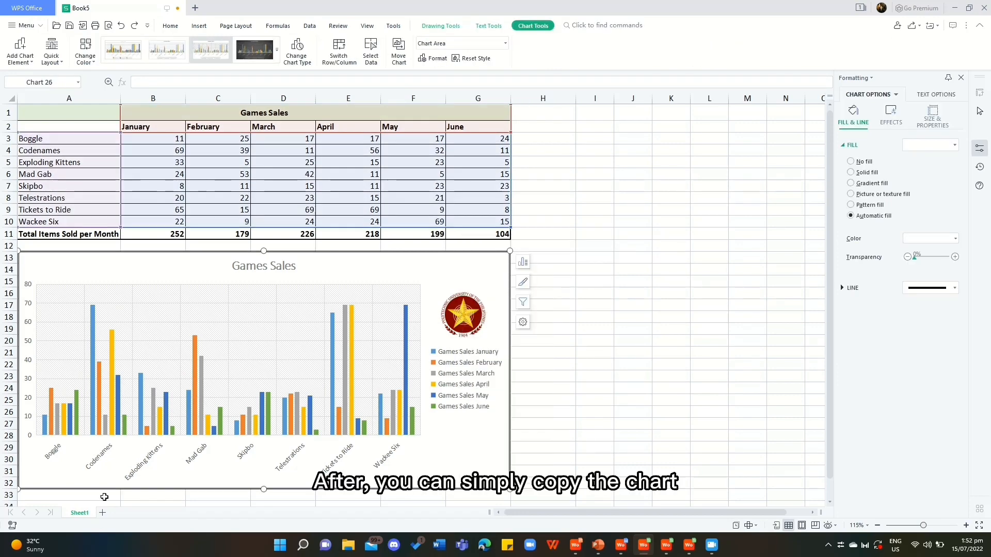
click(103, 512)
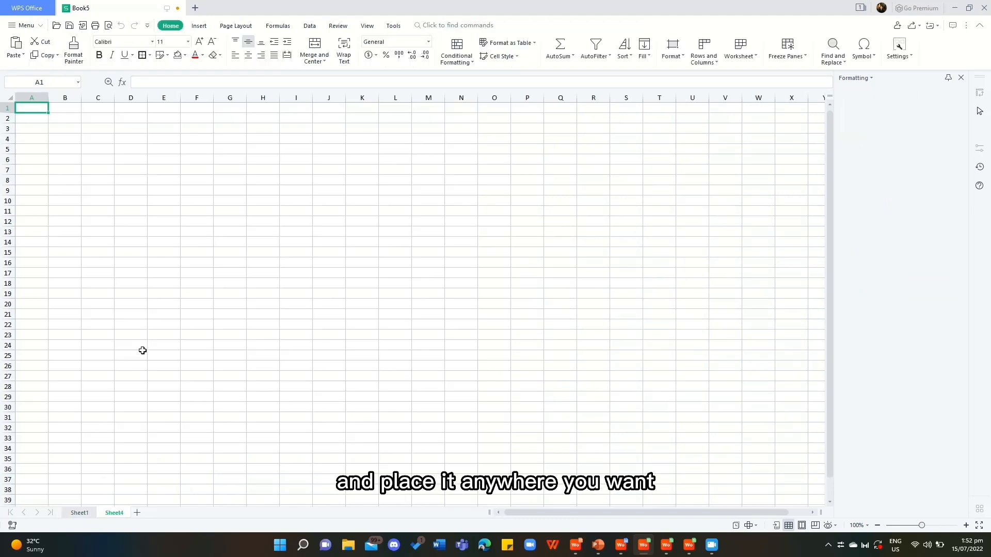
key(ctrl+v)
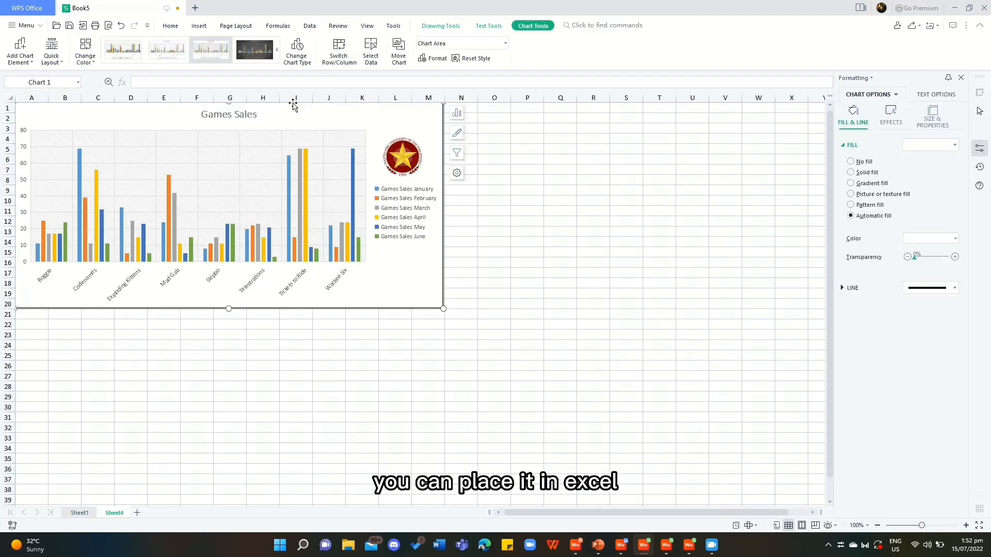
drag(302, 122, 308, 142)
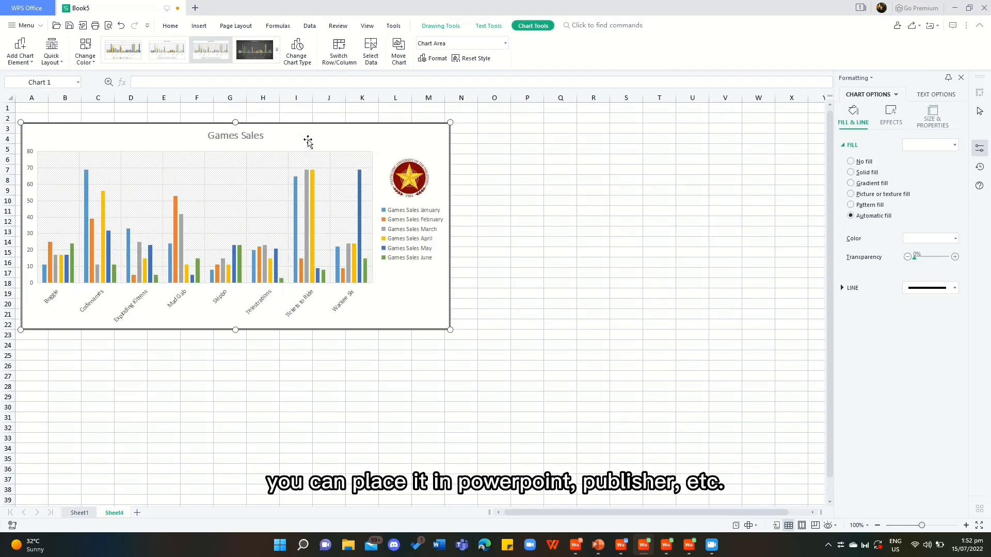
click(78, 513)
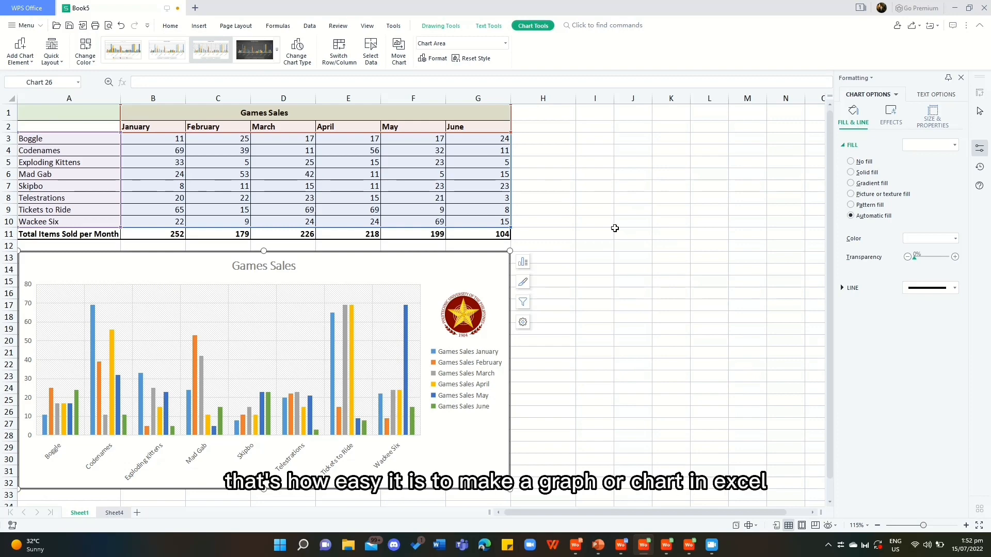
click(719, 226)
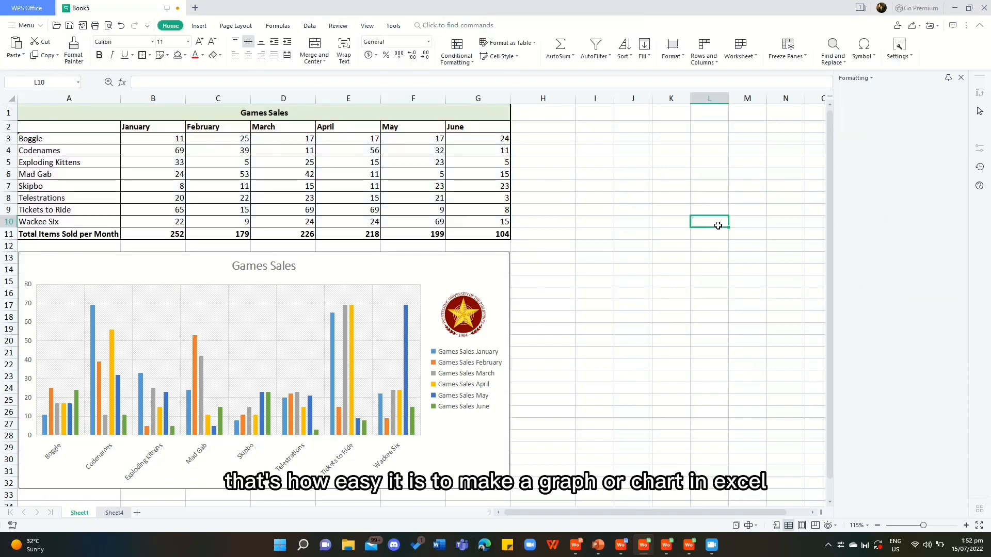